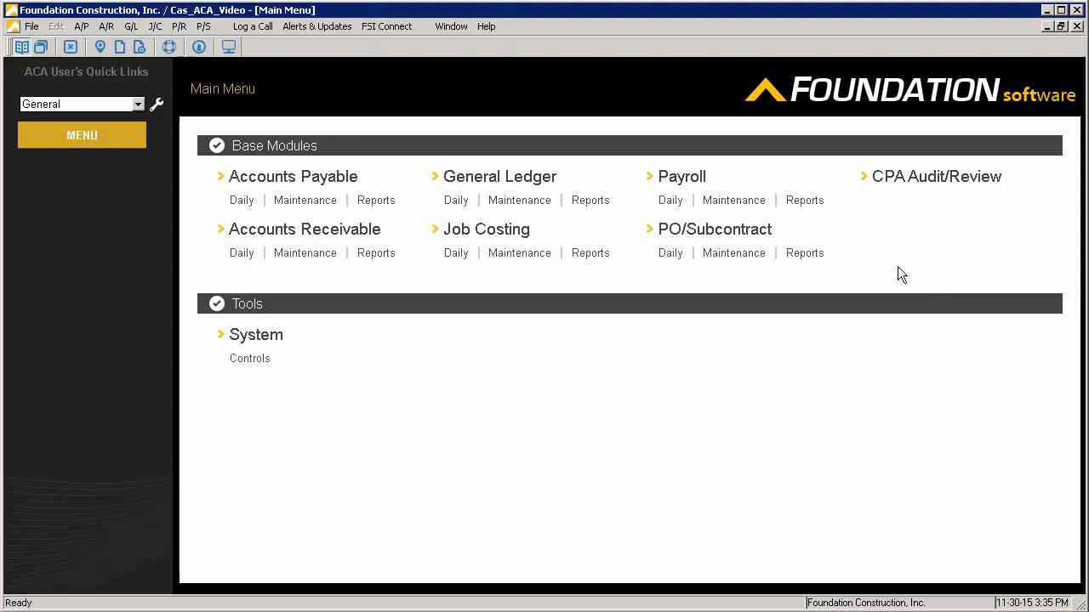
# Generate the payroll Monthly Hours report for 2015 in Detail format
pyautogui.click(806, 203)
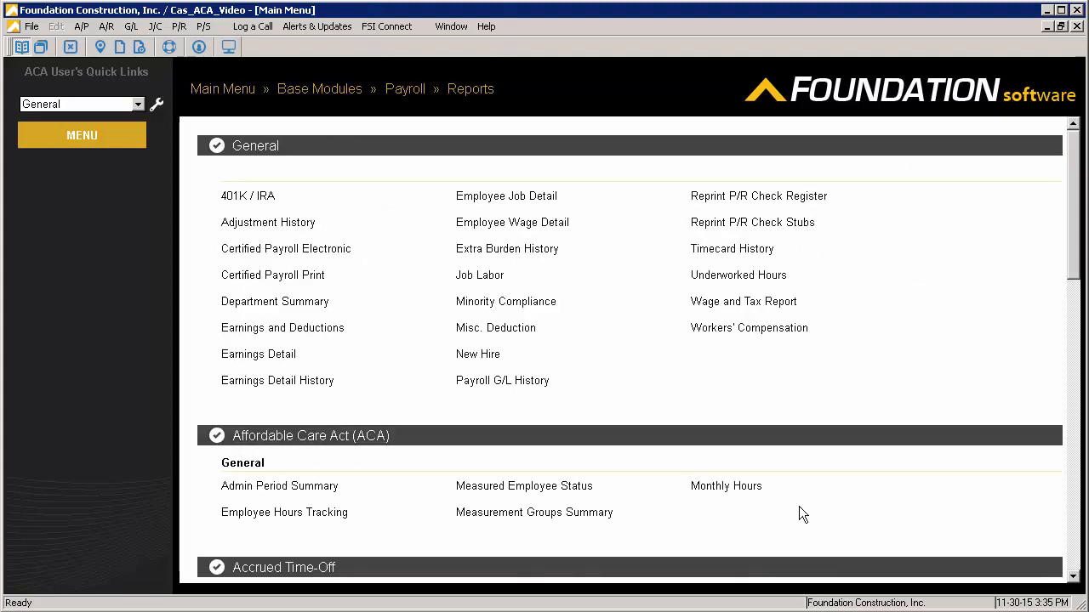
pyautogui.click(735, 489)
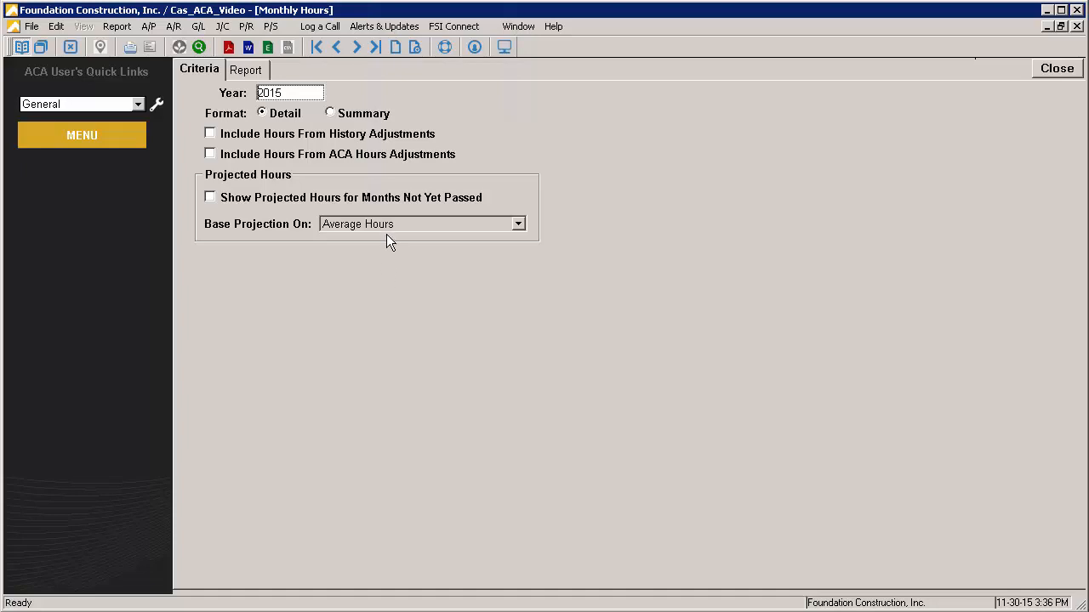
pyautogui.click(248, 71)
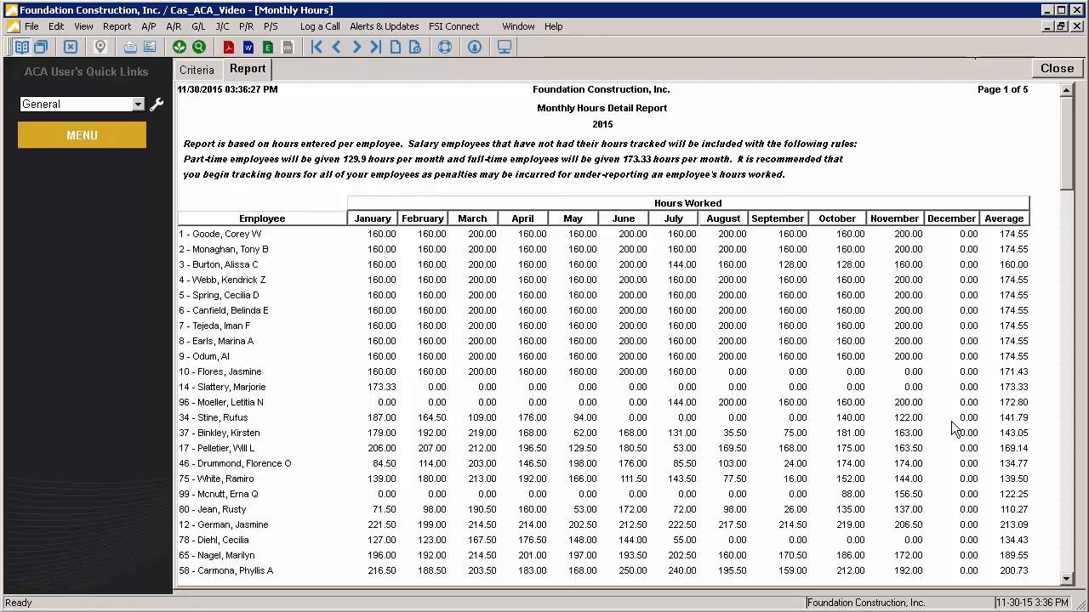
# Include projected hours for months not yet passed, based on Average Hours, and regenerate the Monthly Hours report
pyautogui.click(214, 70)
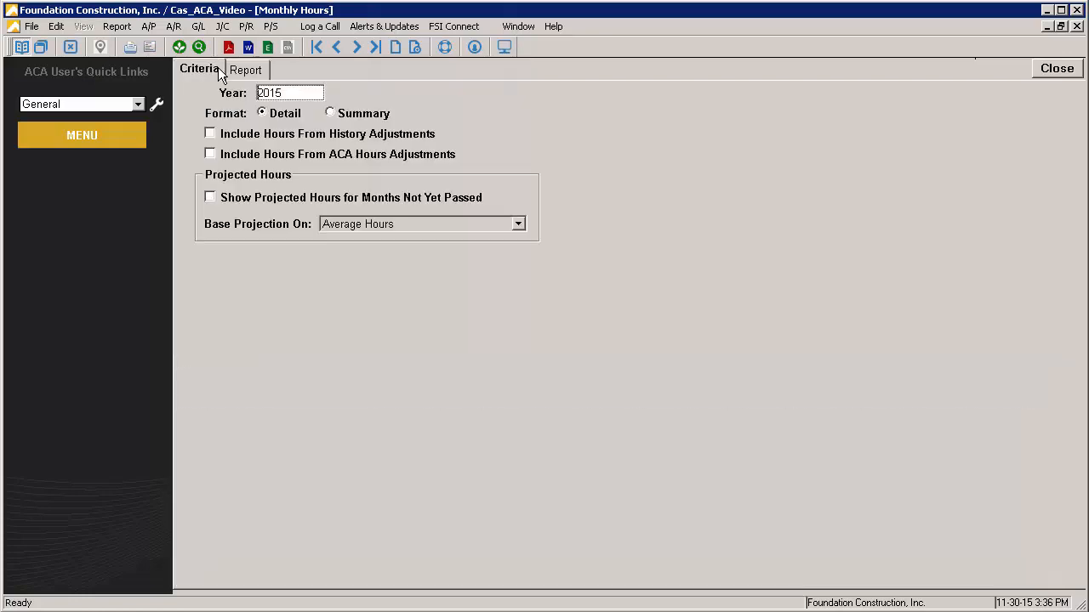
pyautogui.click(210, 198)
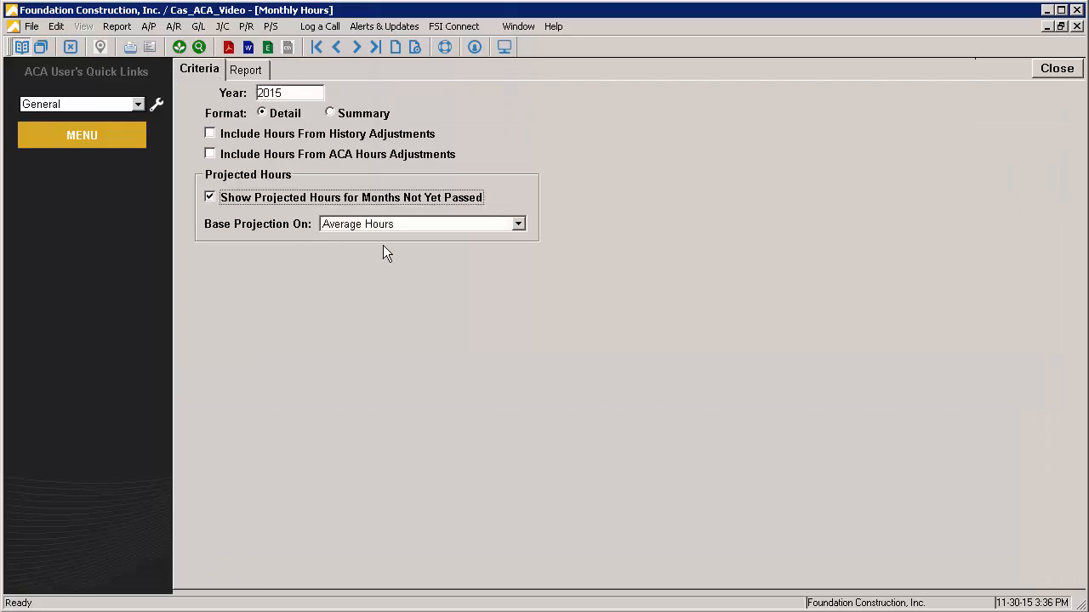
pyautogui.click(431, 226)
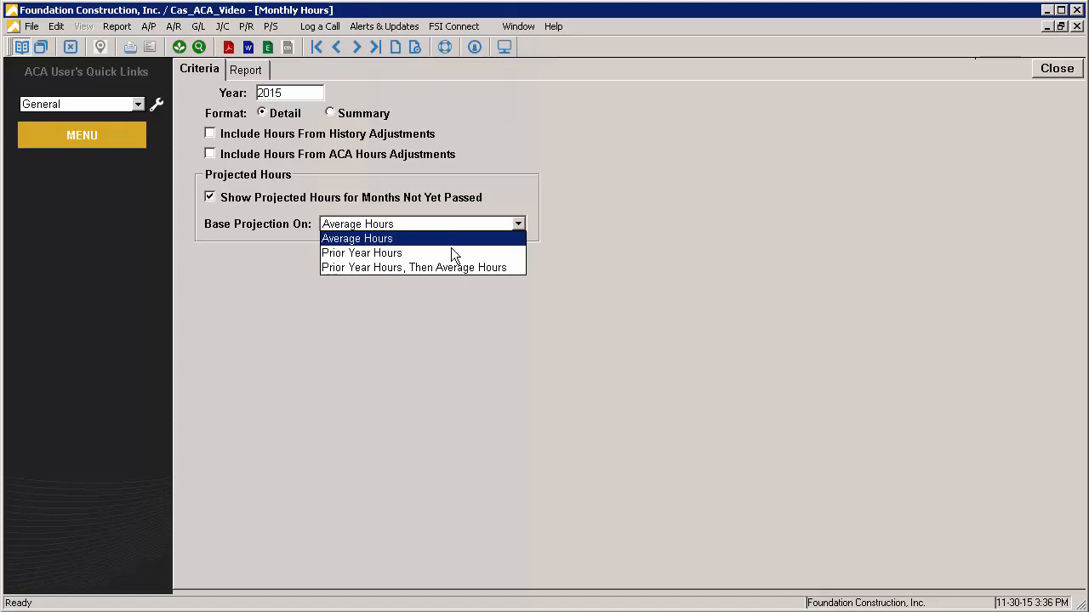
pyautogui.click(448, 240)
pyautogui.click(256, 74)
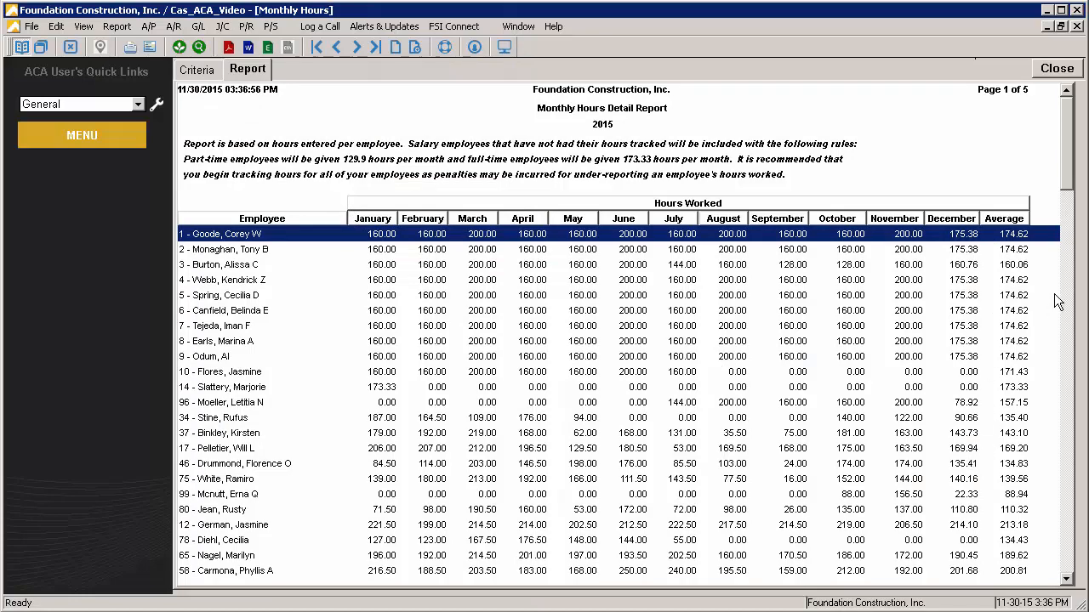
# Review the employees' monthly hours and the Applicable Large Employer Summary at the report's end, and close the report
pyautogui.moveTo(1069, 150); pyautogui.dragTo(1041, 546)
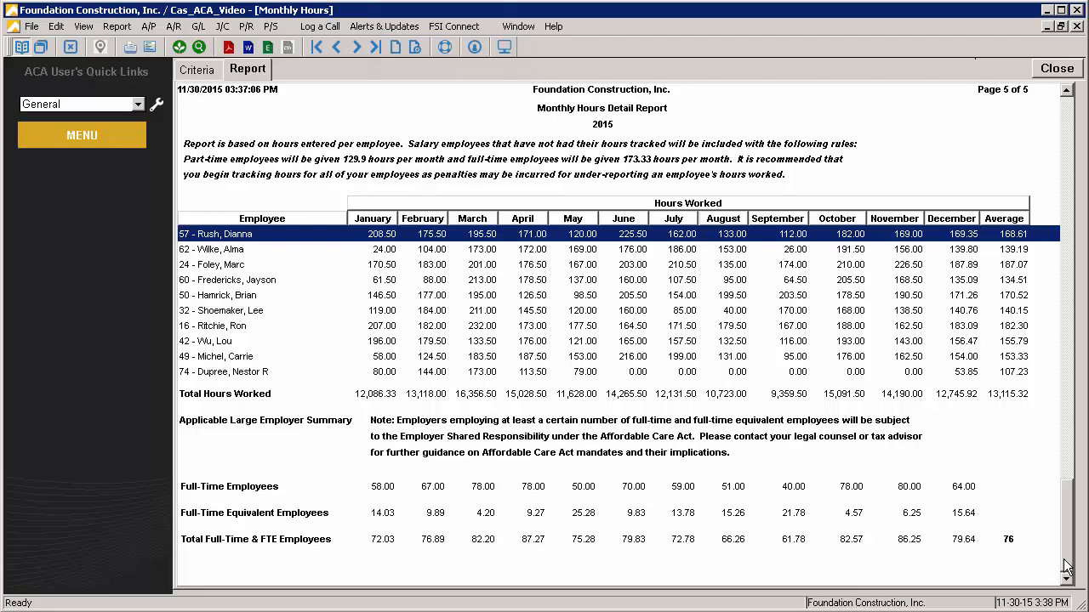
pyautogui.moveTo(1067, 562); pyautogui.dragTo(1066, 170)
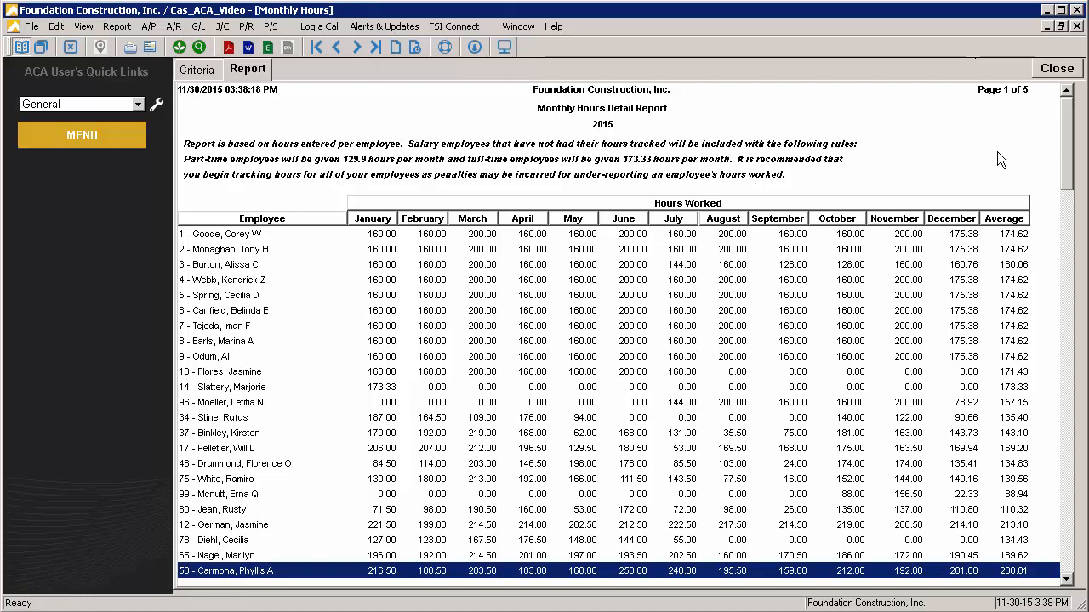
pyautogui.moveTo(1074, 153); pyautogui.dragTo(1074, 536)
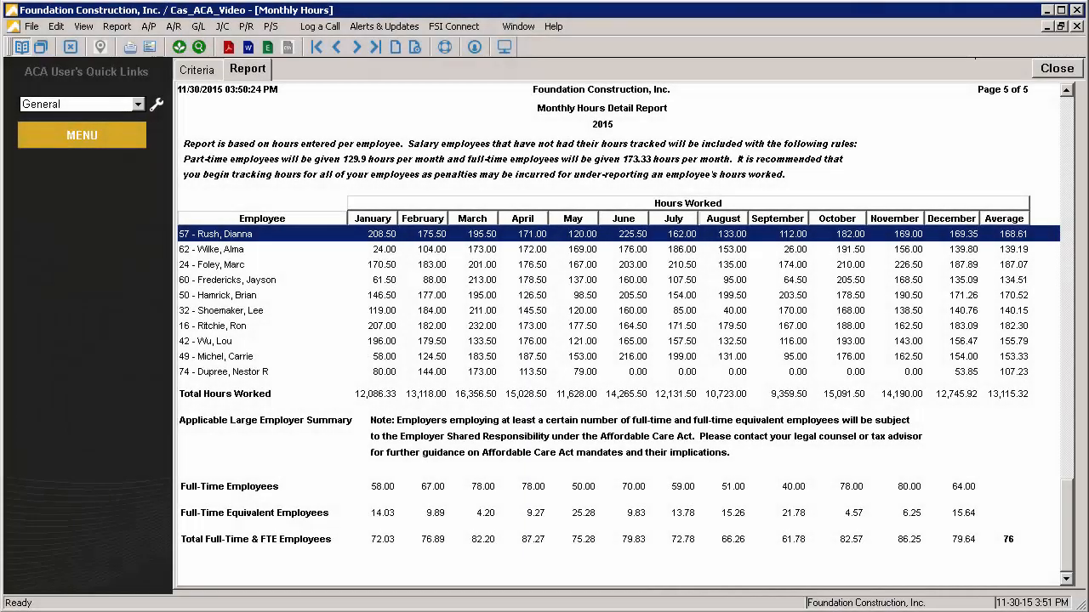
pyautogui.click(1054, 70)
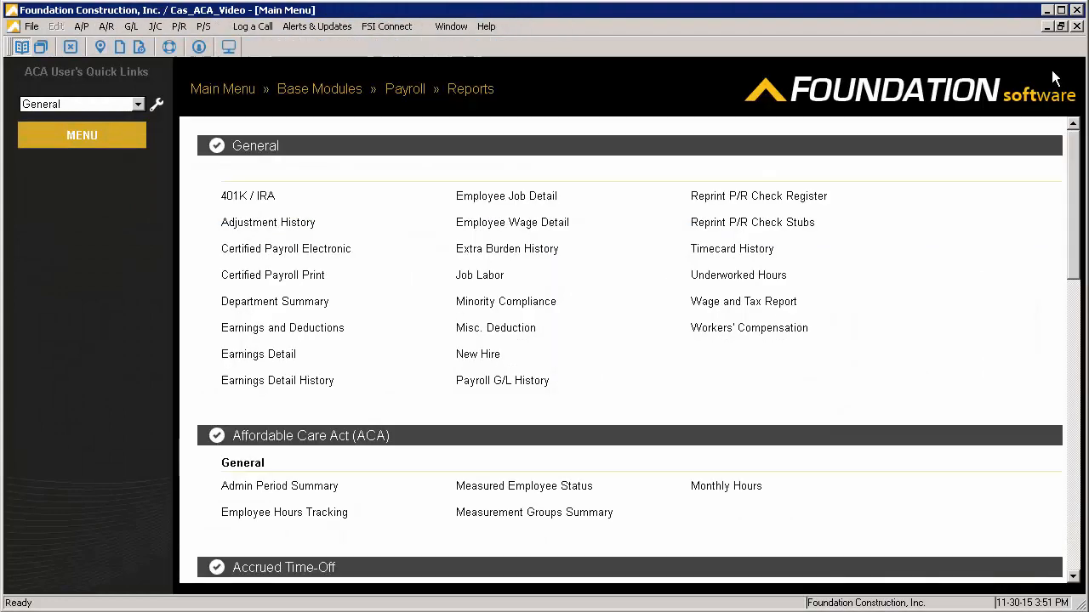
# Open the ACA employee measurement group settings in the payroll system controls
pyautogui.click(224, 88)
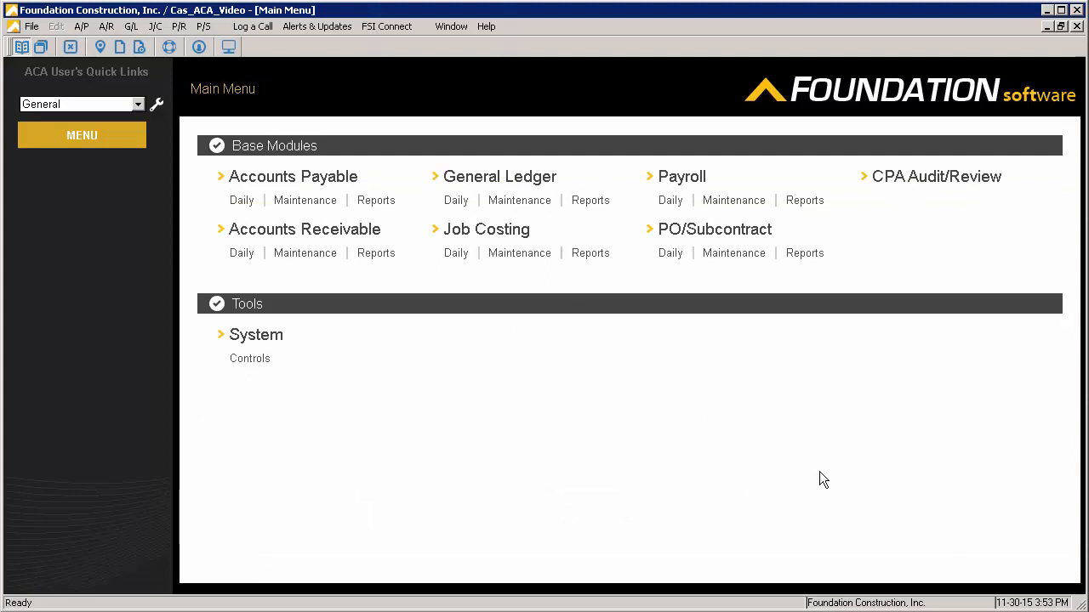
pyautogui.click(256, 361)
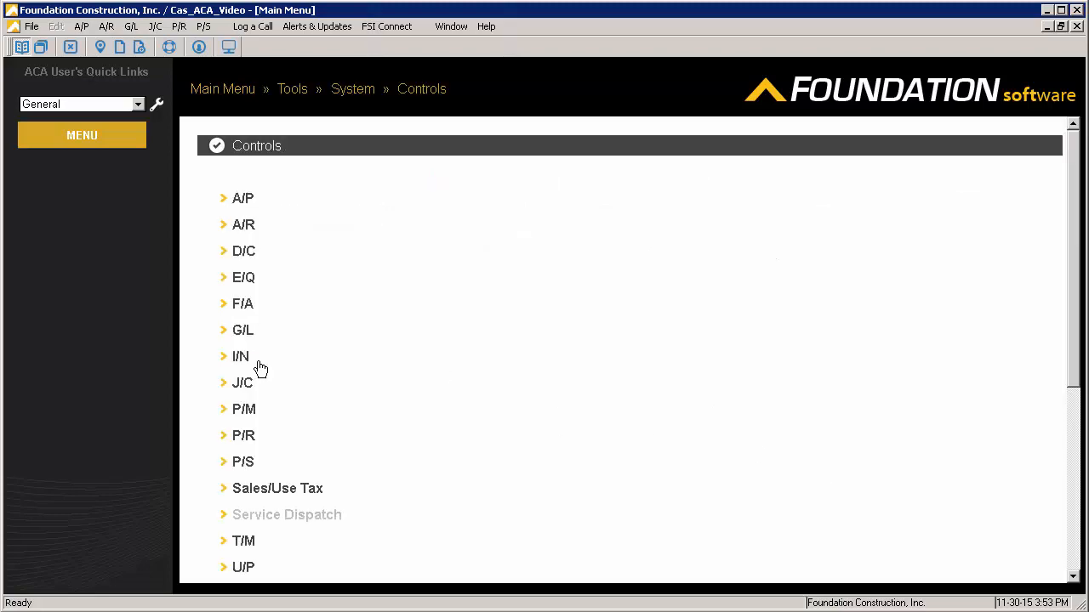
pyautogui.click(256, 437)
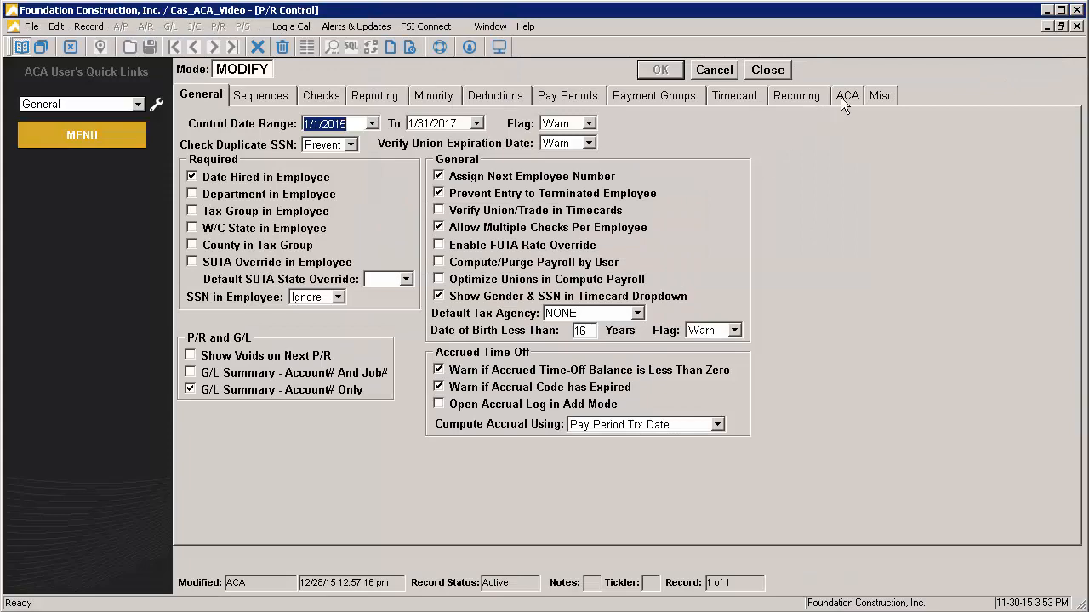
pyautogui.click(844, 96)
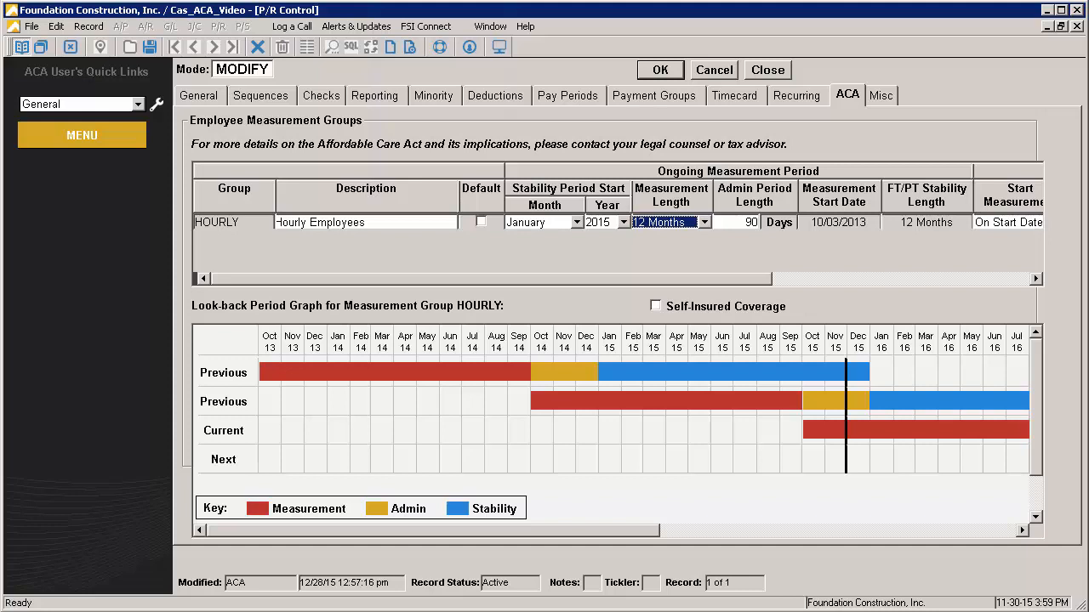
# Add a measurement group SALARY with the description "Salary Employees" and make it the default group
pyautogui.rightClick(443, 240)
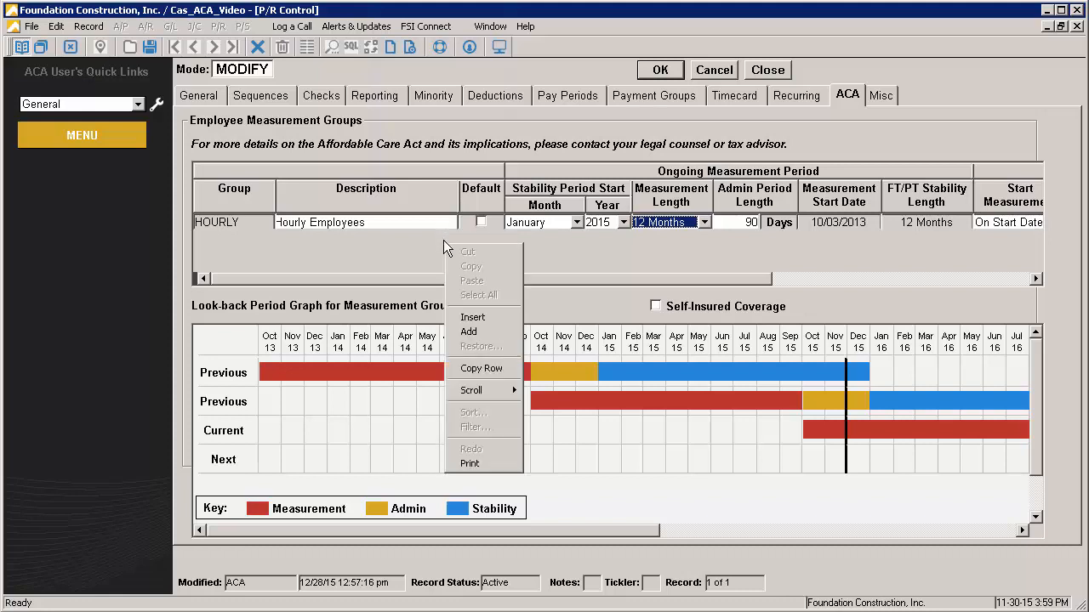
pyautogui.click(469, 331)
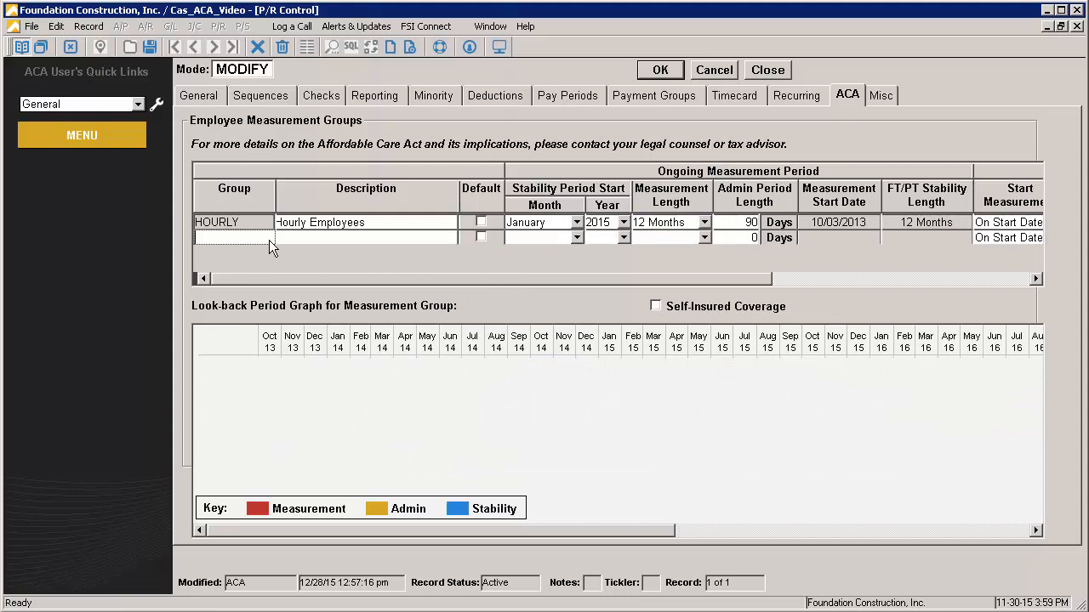
pyautogui.write('SALARY')
pyautogui.press('Tab')
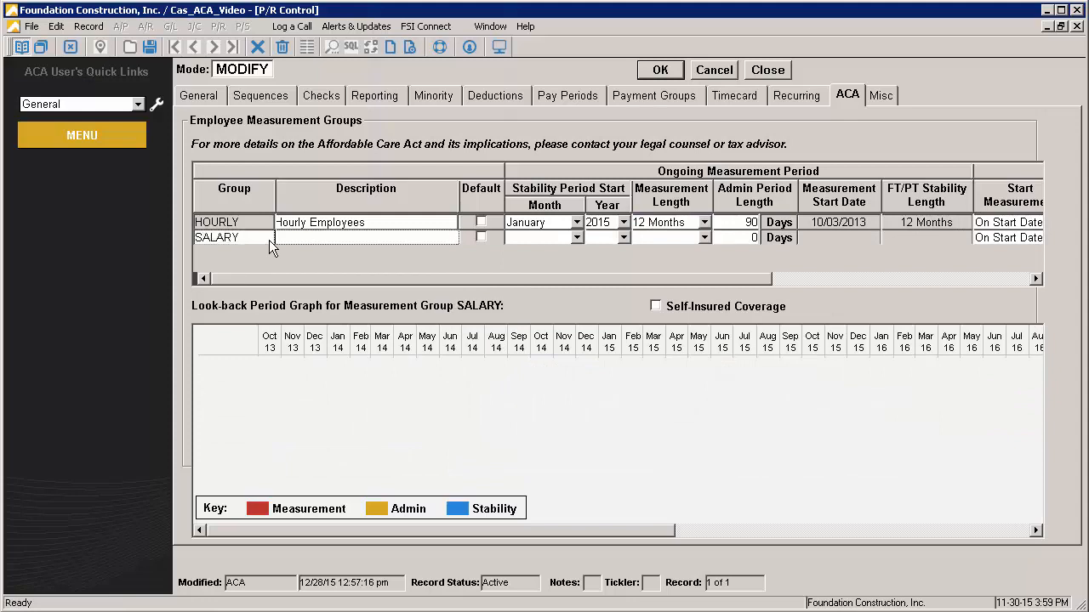
pyautogui.write('Salary Employees')
pyautogui.click(482, 237)
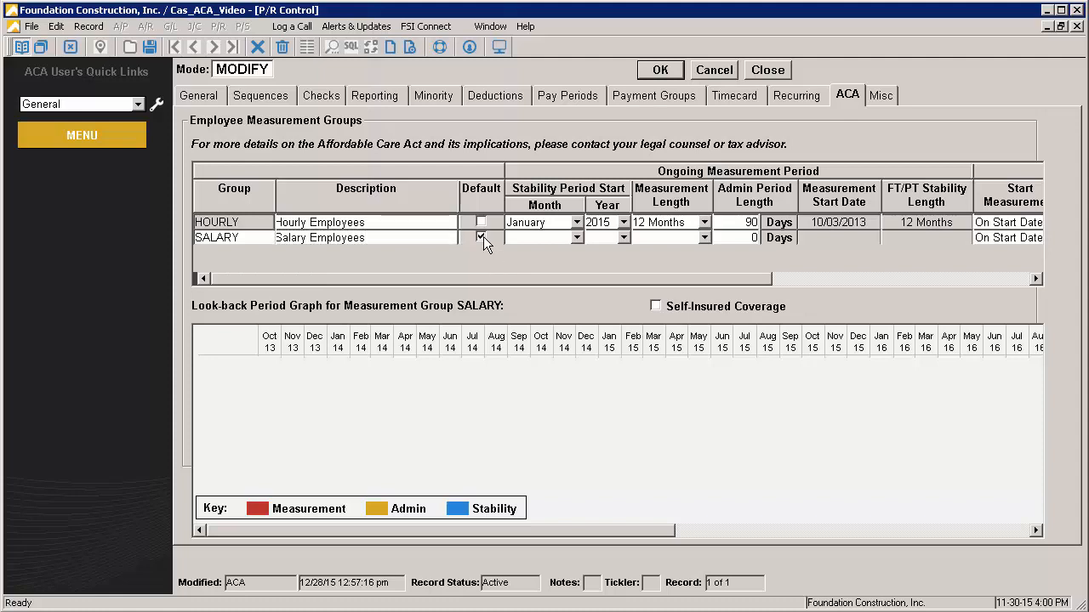
# Set the SALARY group's ongoing period to a January 2015 stability start, 12 Months measurement length and 90-day admin period
pyautogui.click(577, 237)
pyautogui.click(525, 251)
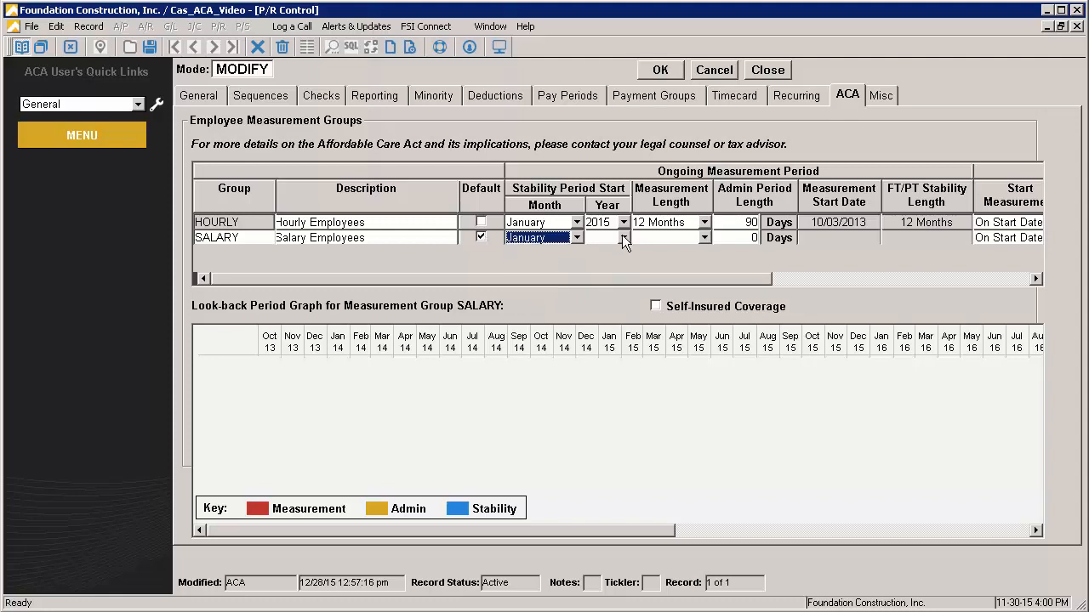
pyautogui.click(623, 237)
pyautogui.click(607, 266)
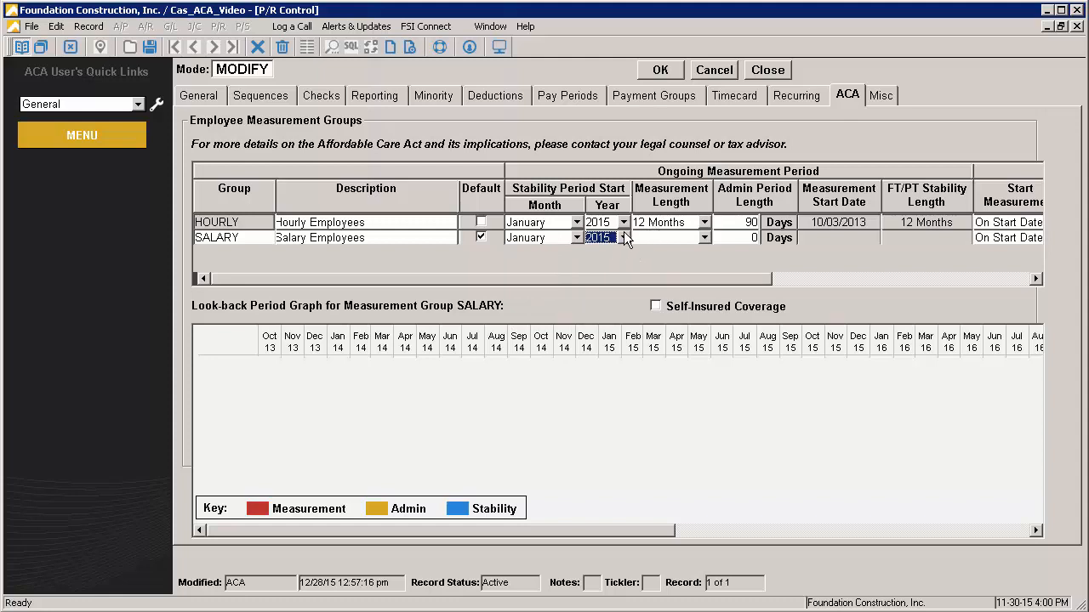
pyautogui.click(703, 237)
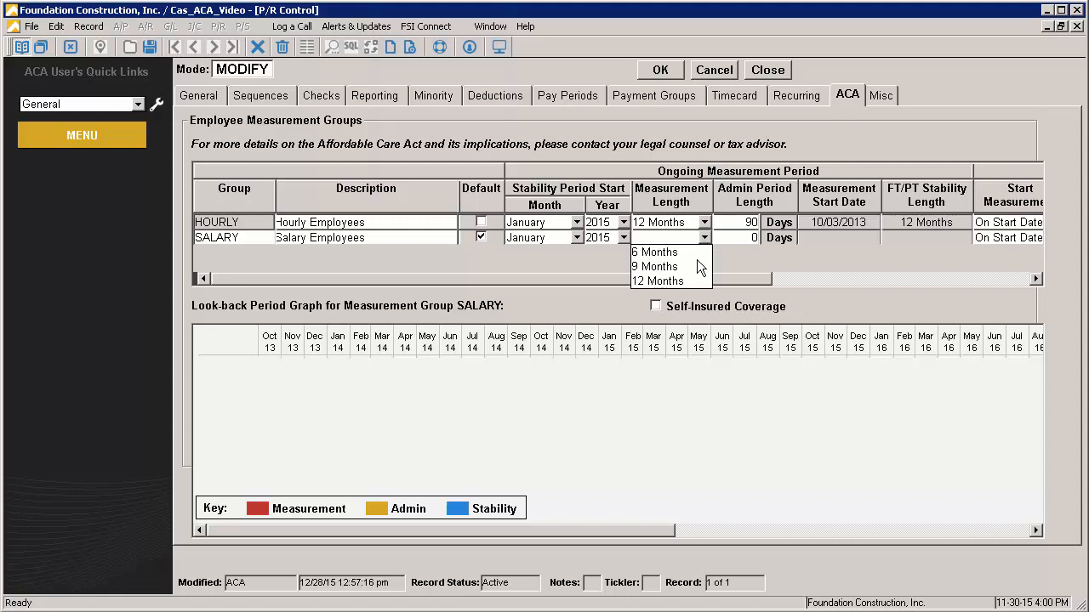
pyautogui.click(685, 280)
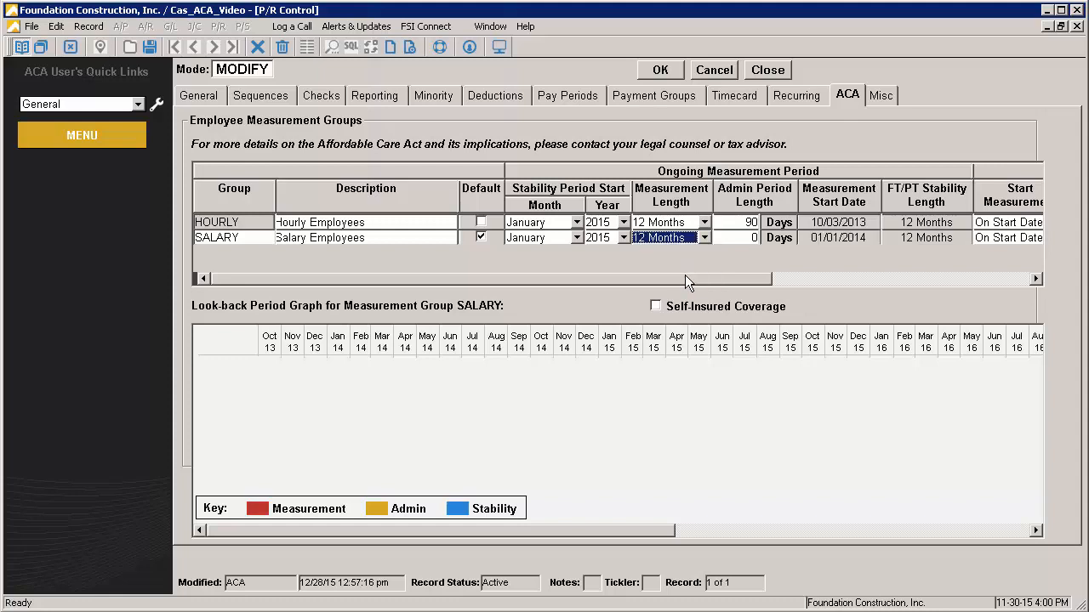
pyautogui.click(744, 239)
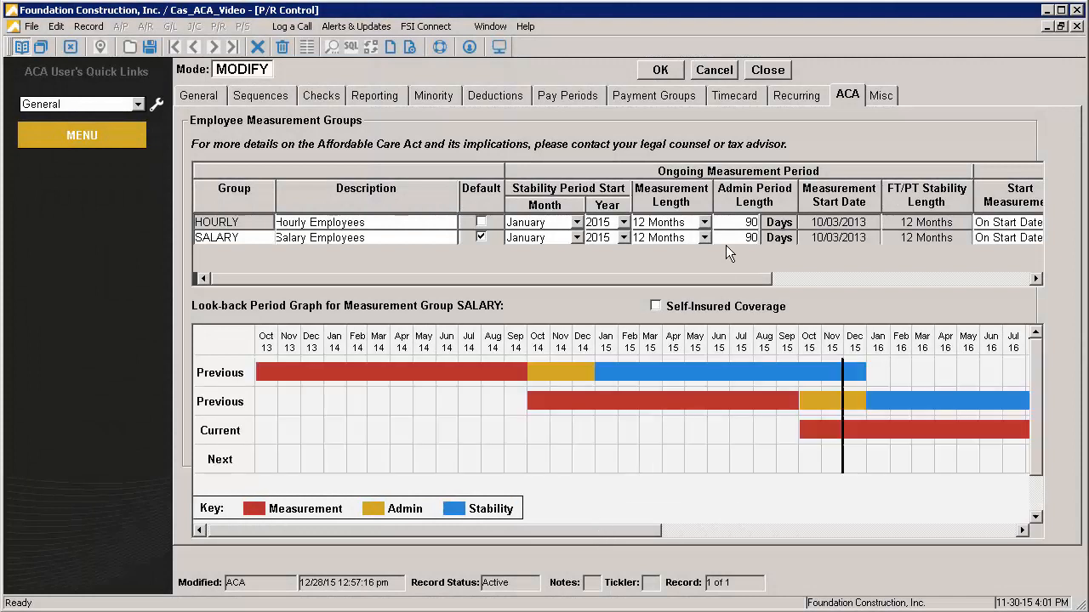
# Set the SALARY group's initial measurement to On Start Date, 12 Months length and 1 Month + Partial admin period, and save the payroll controls
pyautogui.moveTo(721, 279); pyautogui.dragTo(984, 289)
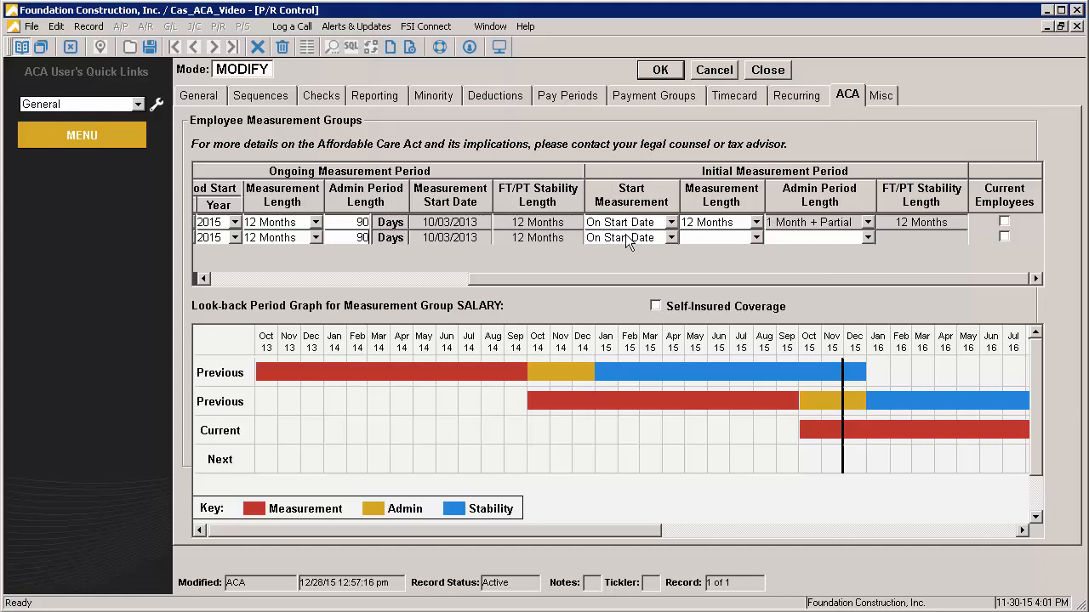
pyautogui.click(670, 239)
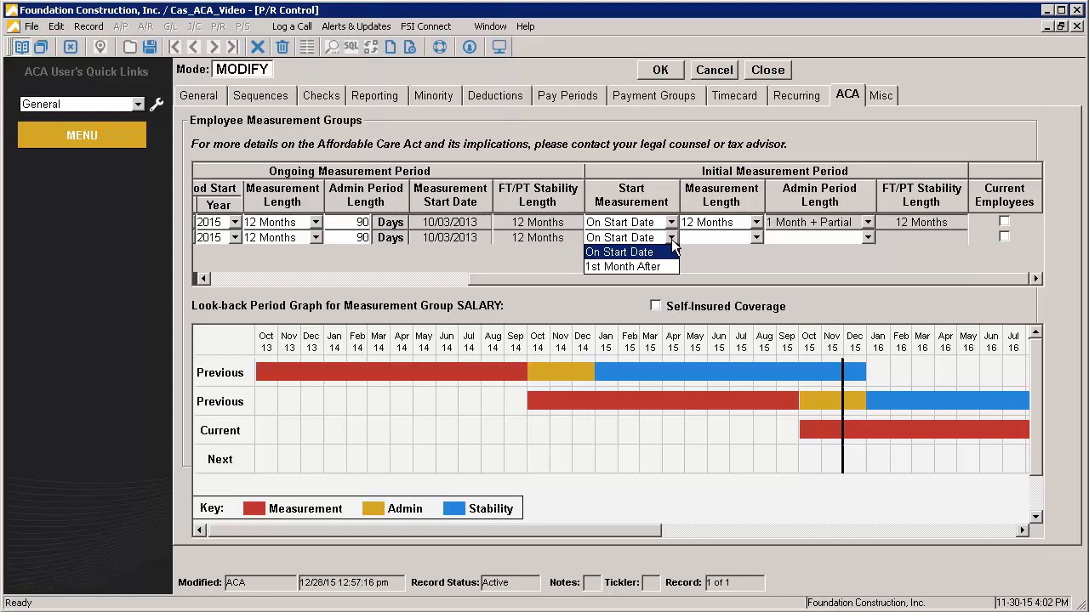
pyautogui.click(670, 254)
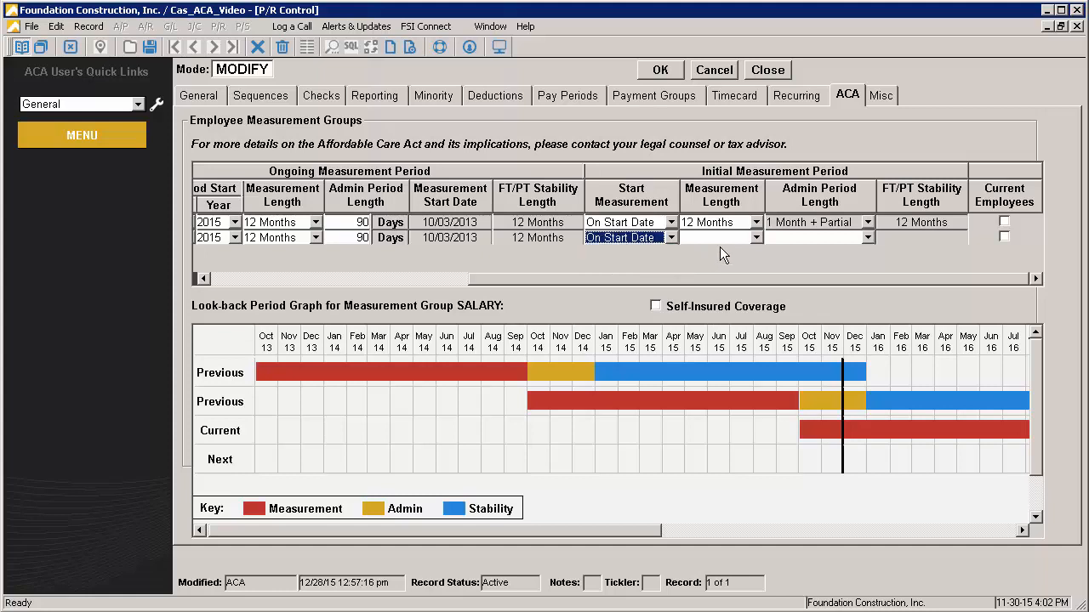
pyautogui.click(756, 237)
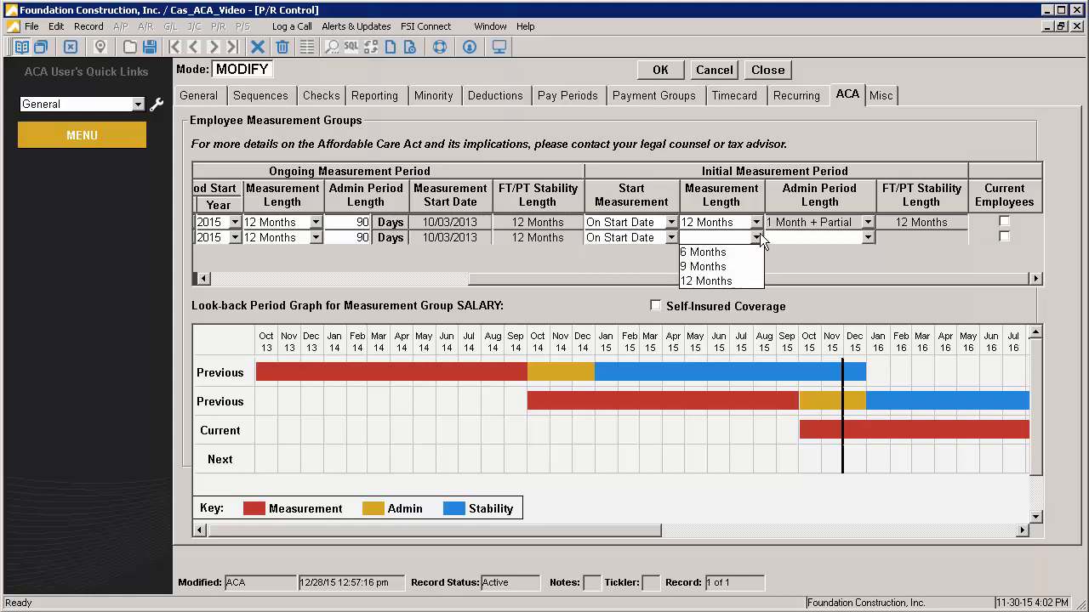
pyautogui.click(714, 266)
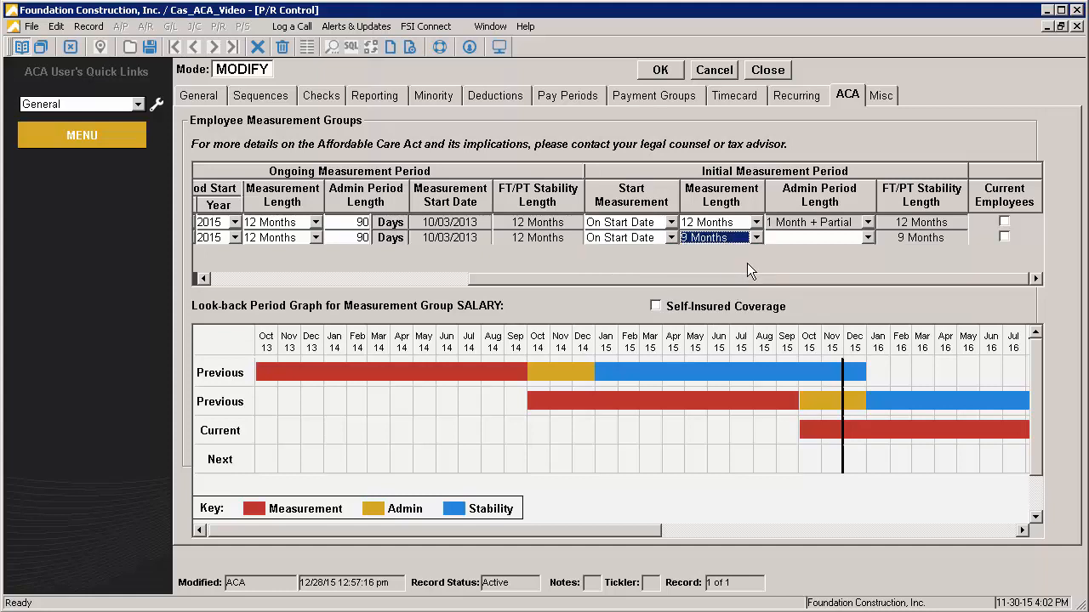
pyautogui.click(867, 238)
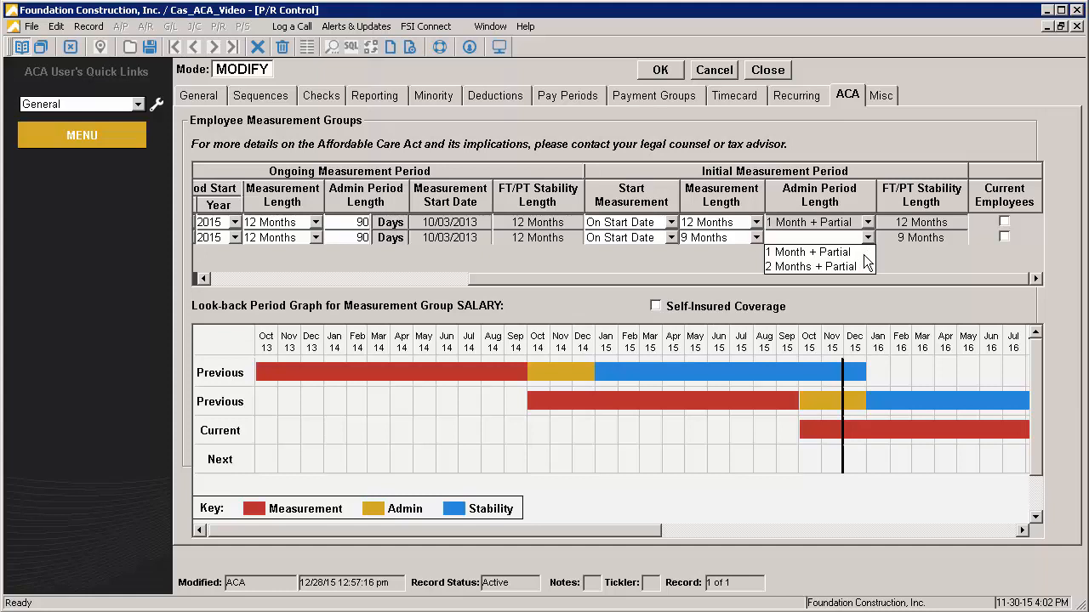
pyautogui.click(846, 253)
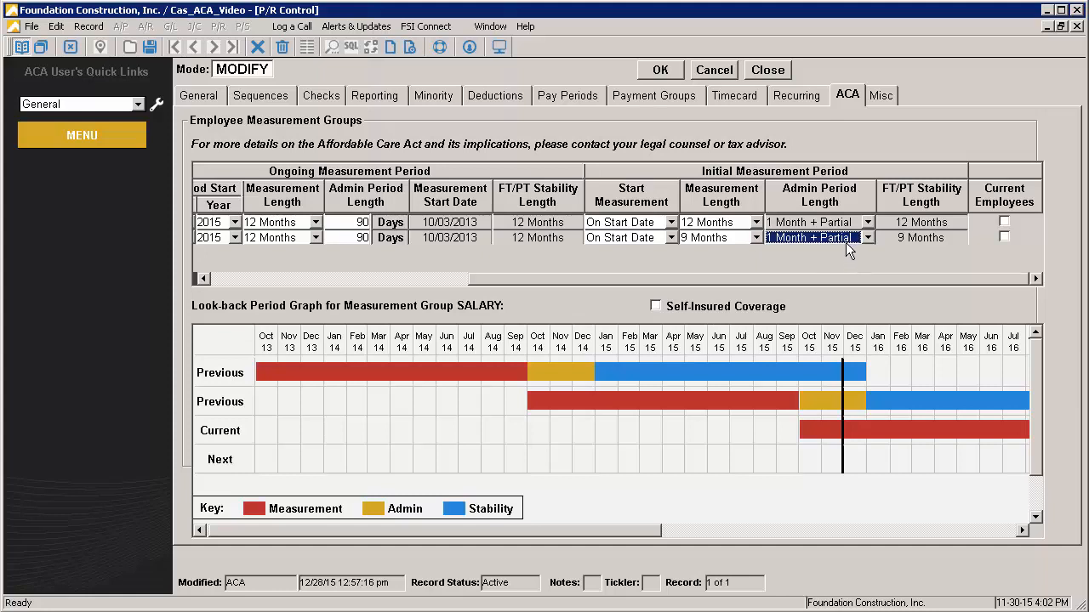
pyautogui.click(756, 241)
pyautogui.click(728, 284)
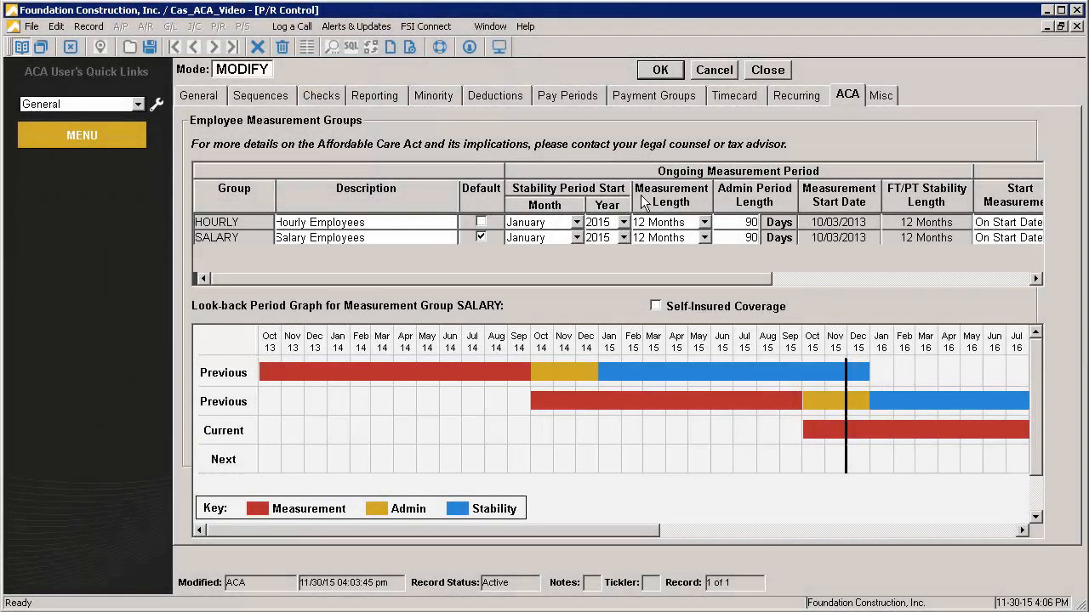
pyautogui.click(674, 71)
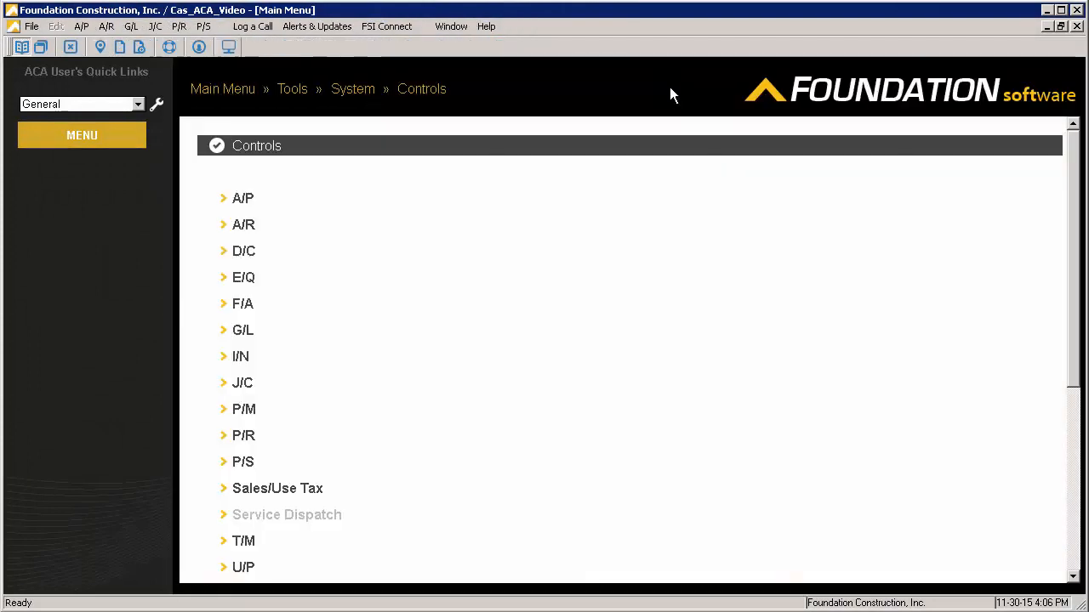
# Open the Employees record screen from payroll maintenance
pyautogui.click(242, 88)
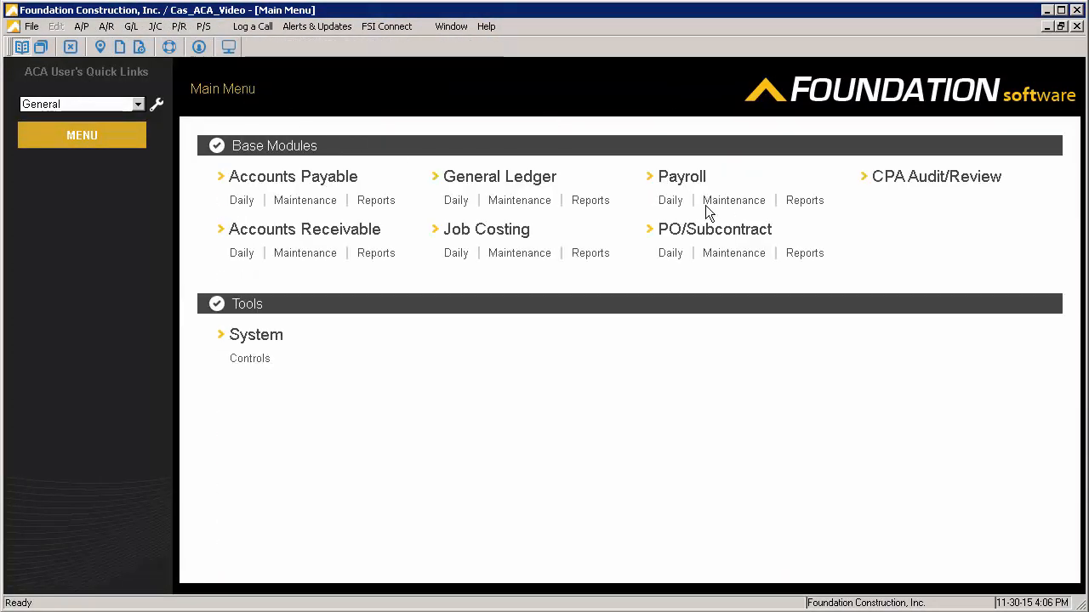
pyautogui.click(735, 201)
pyautogui.click(585, 203)
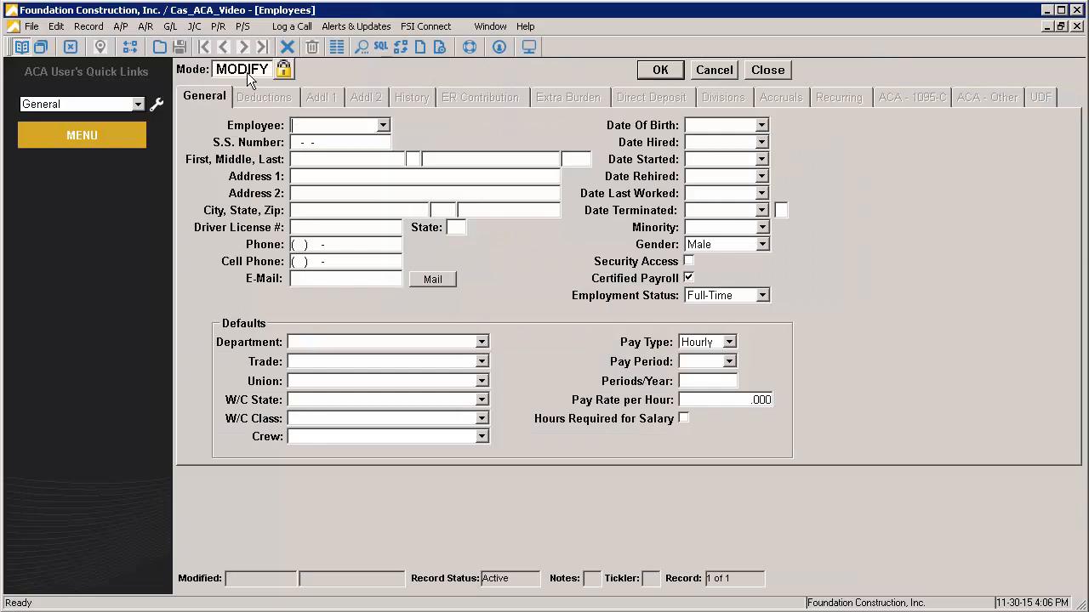
# Assign the open employee record to the HOURLY - Hourly Employees measurement group and save the record
pyautogui.click(991, 96)
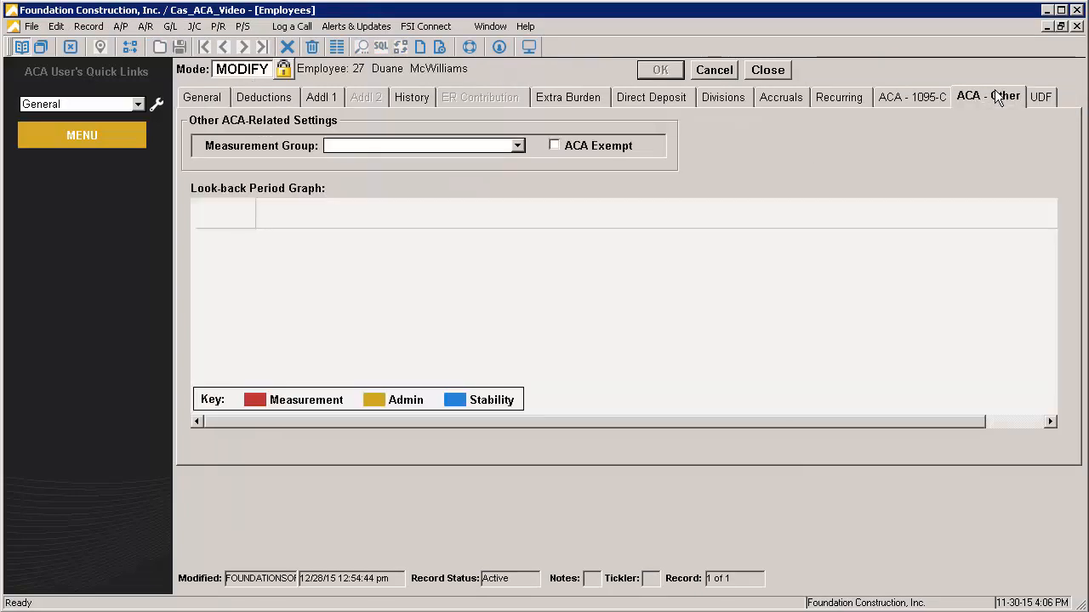
pyautogui.click(517, 145)
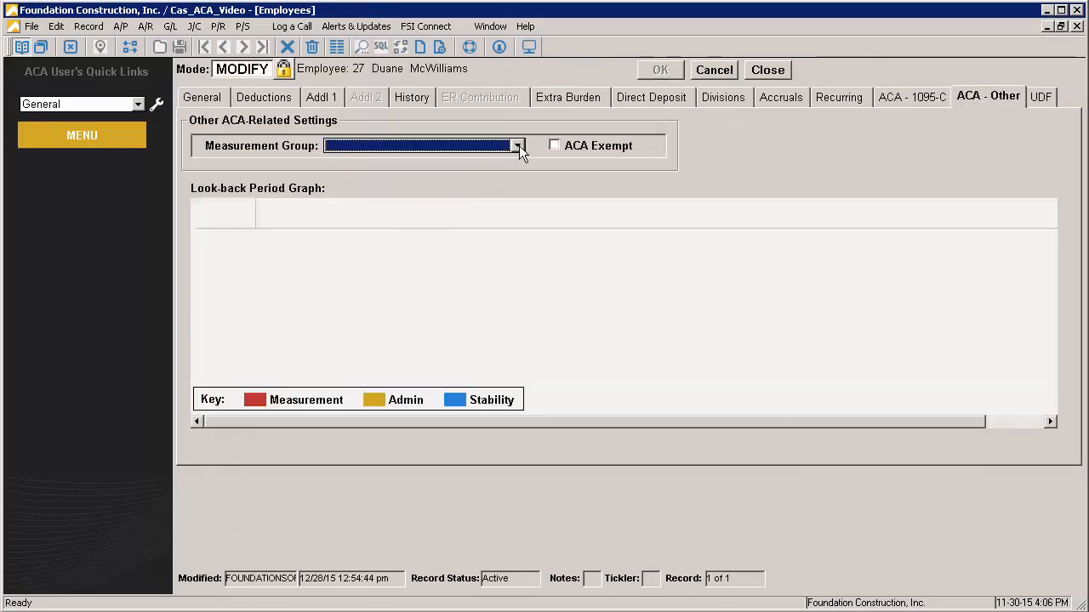
pyautogui.click(473, 179)
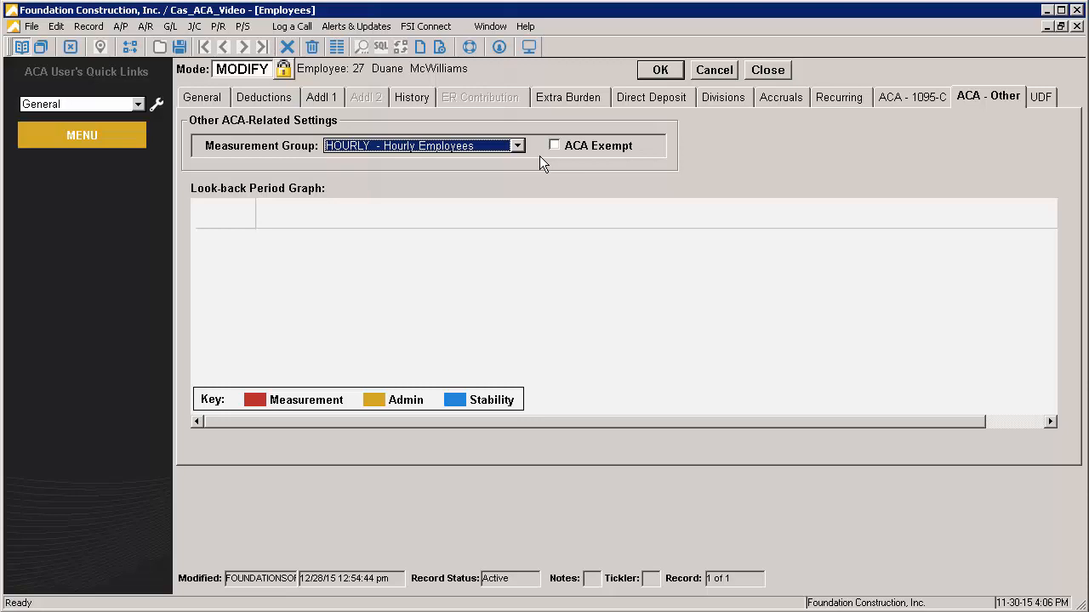
pyautogui.click(649, 72)
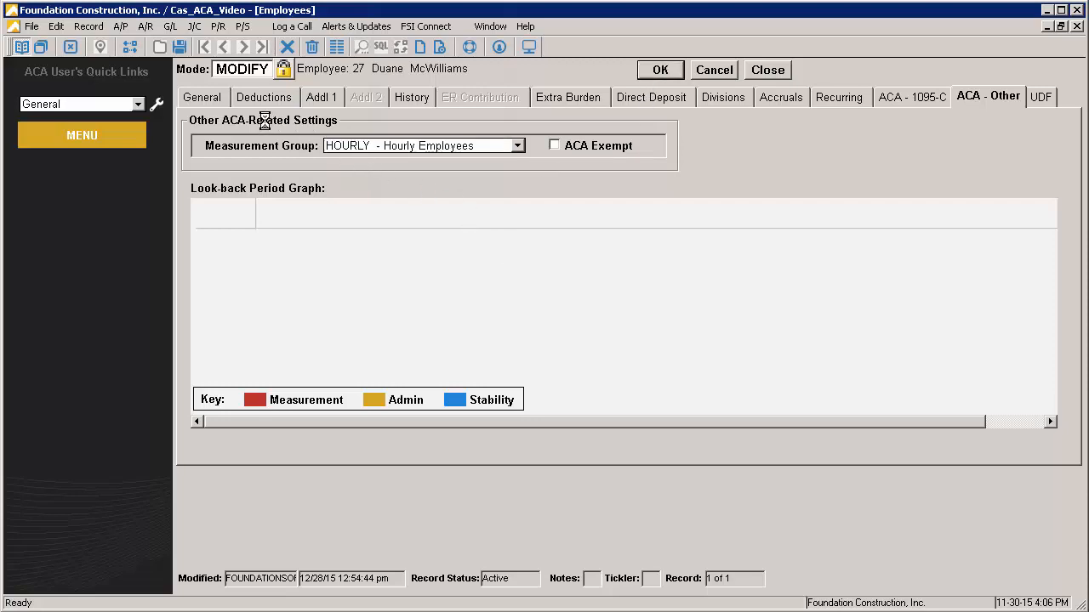
# Reopen the same employee's record by employee number, review the look-back period graph in the other ACA settings, and leave the record unchanged
pyautogui.write('2')
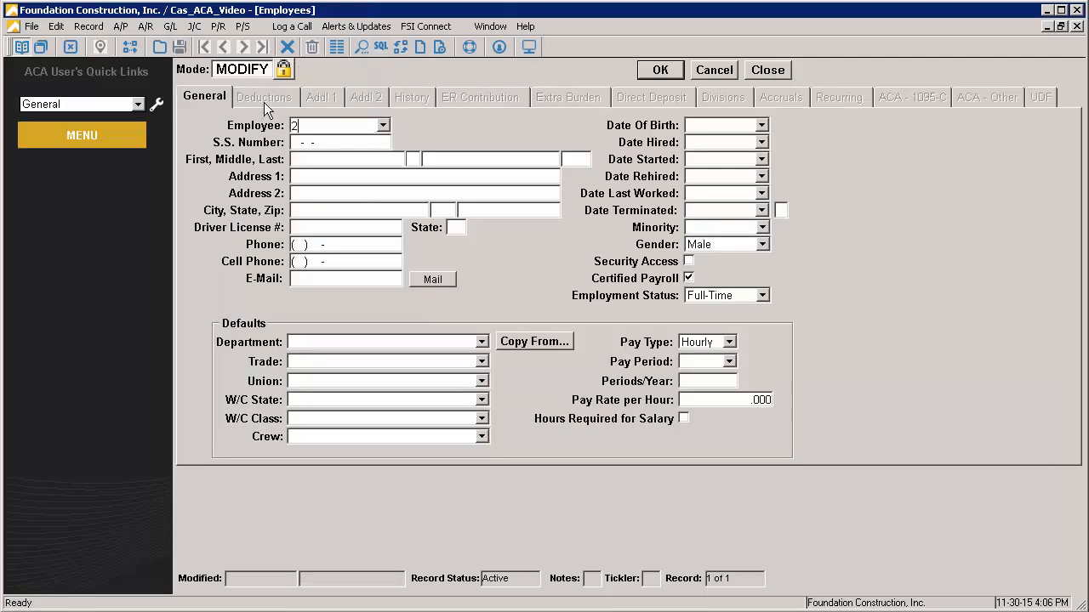
pyautogui.write('7')
pyautogui.press('Tab')
pyautogui.click(996, 97)
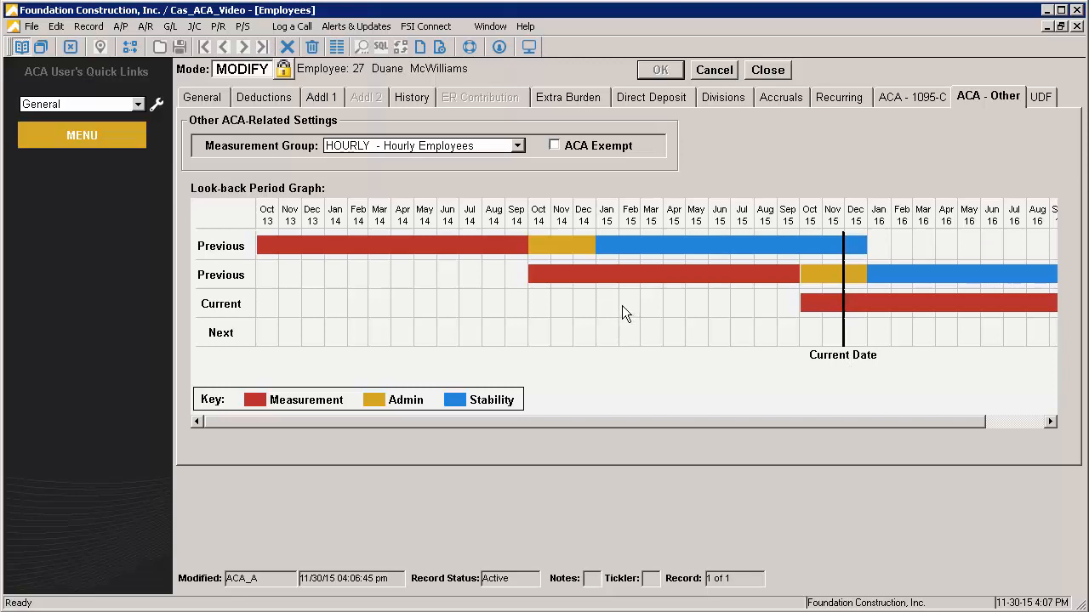
pyautogui.click(715, 69)
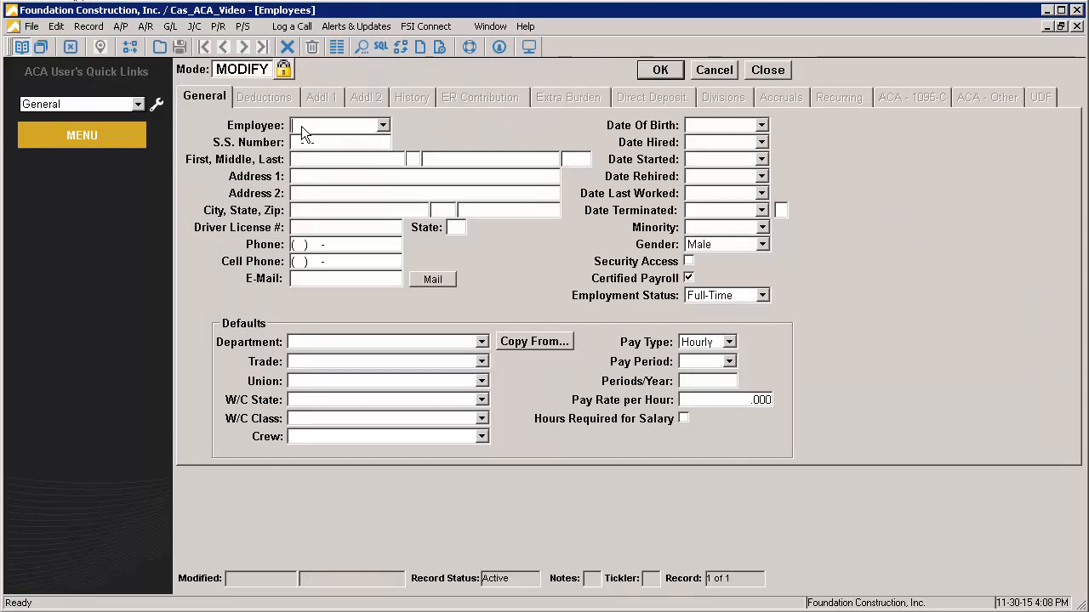
# Load the record of the employee hired in October 2015, review the initial and next look-back periods, and close the Employees screen
pyautogui.write('102')
pyautogui.press('Tab')
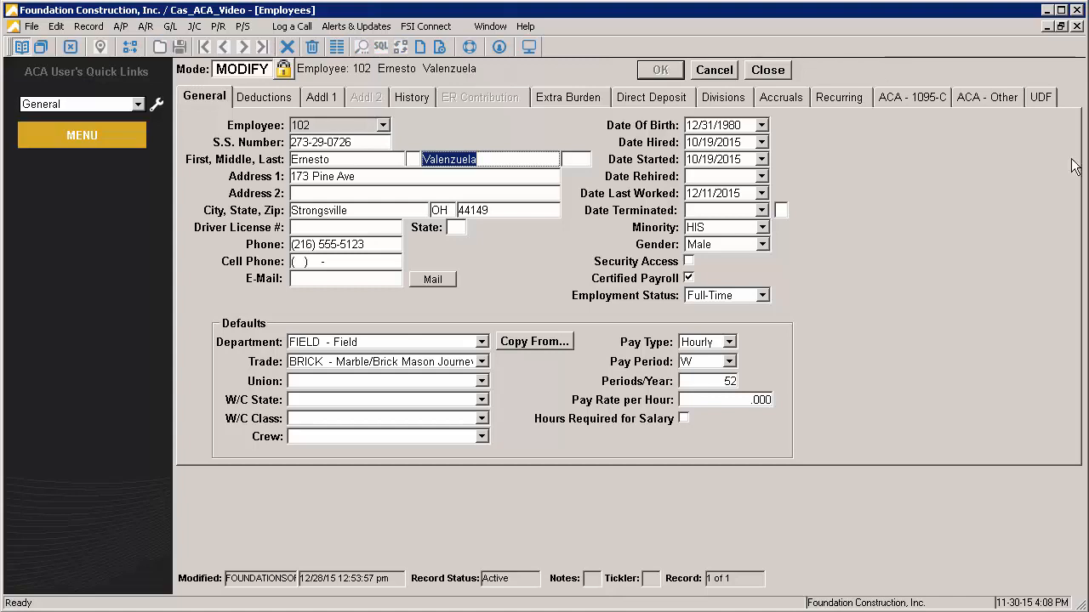
pyautogui.click(986, 98)
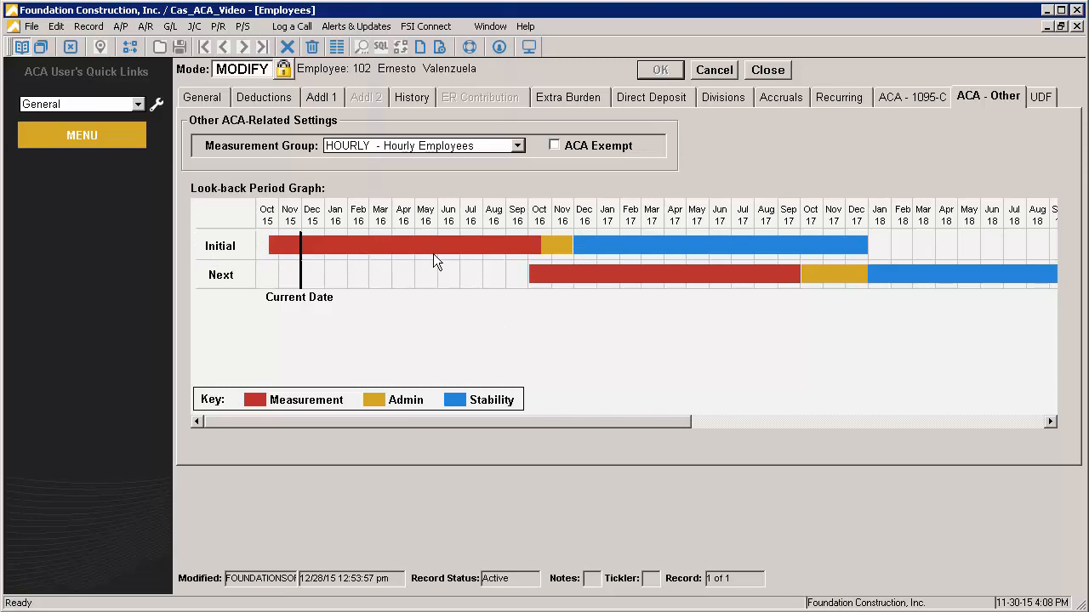
pyautogui.moveTo(338, 245)
pyautogui.moveTo(533, 283)
pyautogui.click(723, 74)
pyautogui.click(755, 73)
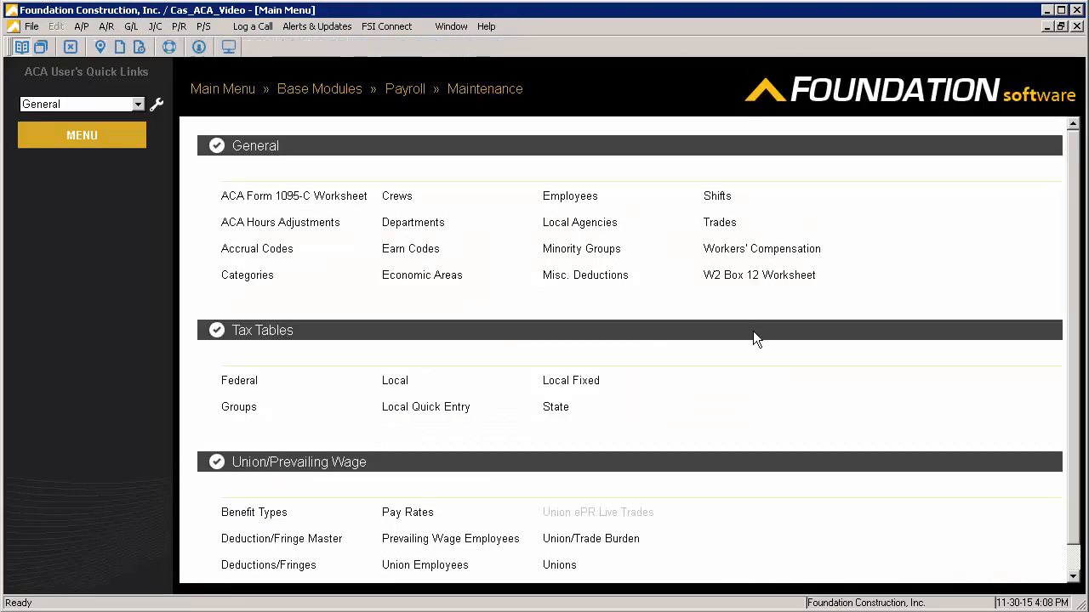
# Open the Earn Codes screen to check its Include in ACA Reports option, close it and return to the main menu
pyautogui.click(418, 253)
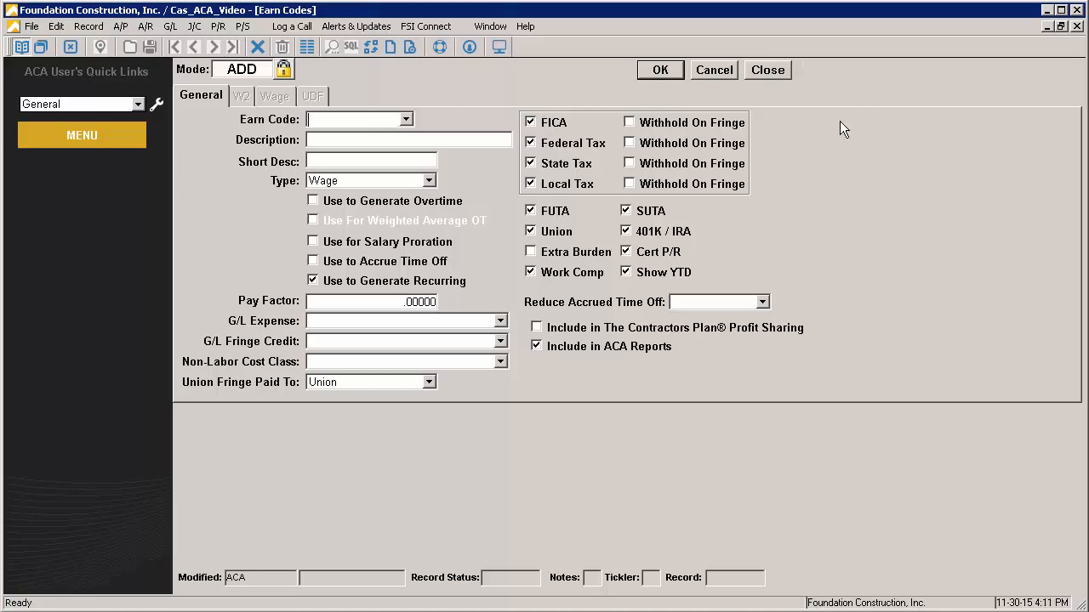
pyautogui.click(753, 70)
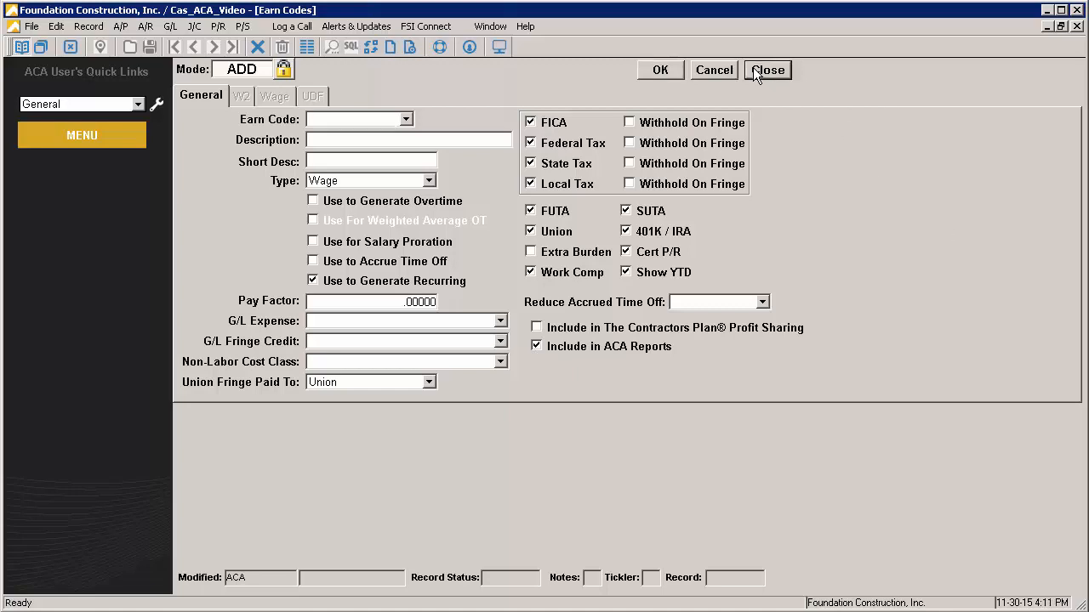
pyautogui.click(235, 93)
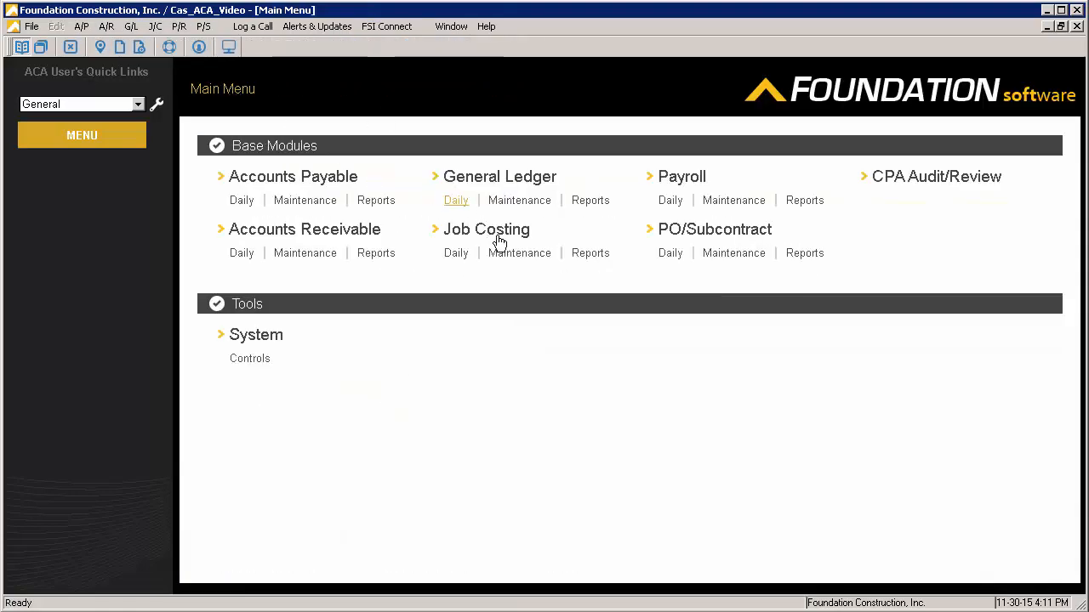
# Open job 1000 from job costing maintenance, review its job address and Foreign setting, and close the Jobs screen
pyautogui.click(502, 248)
pyautogui.click(242, 307)
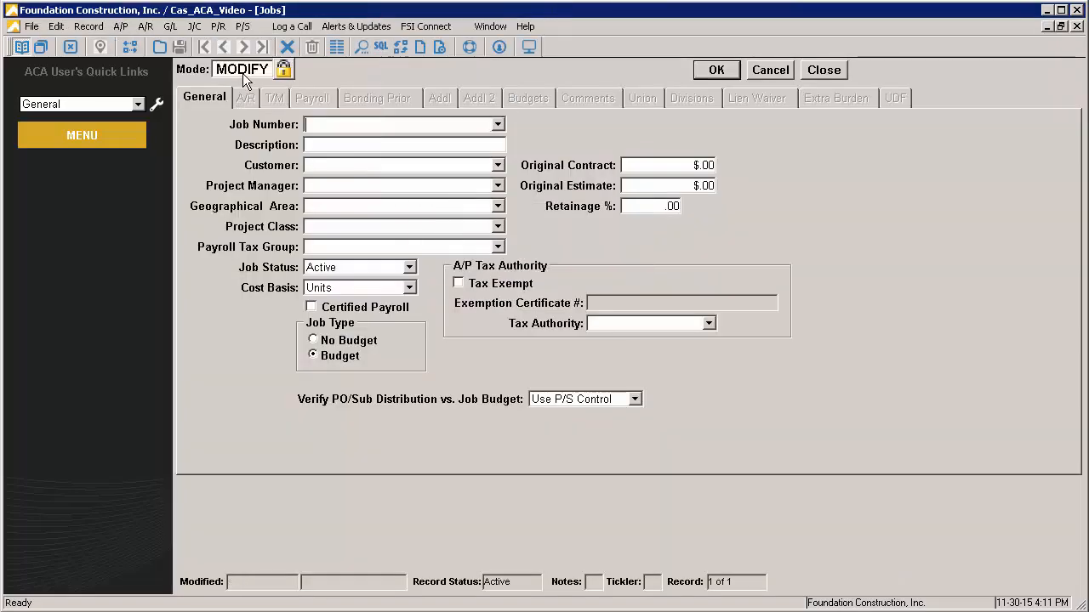
pyautogui.write('1000')
pyautogui.press('Tab')
pyautogui.click(248, 100)
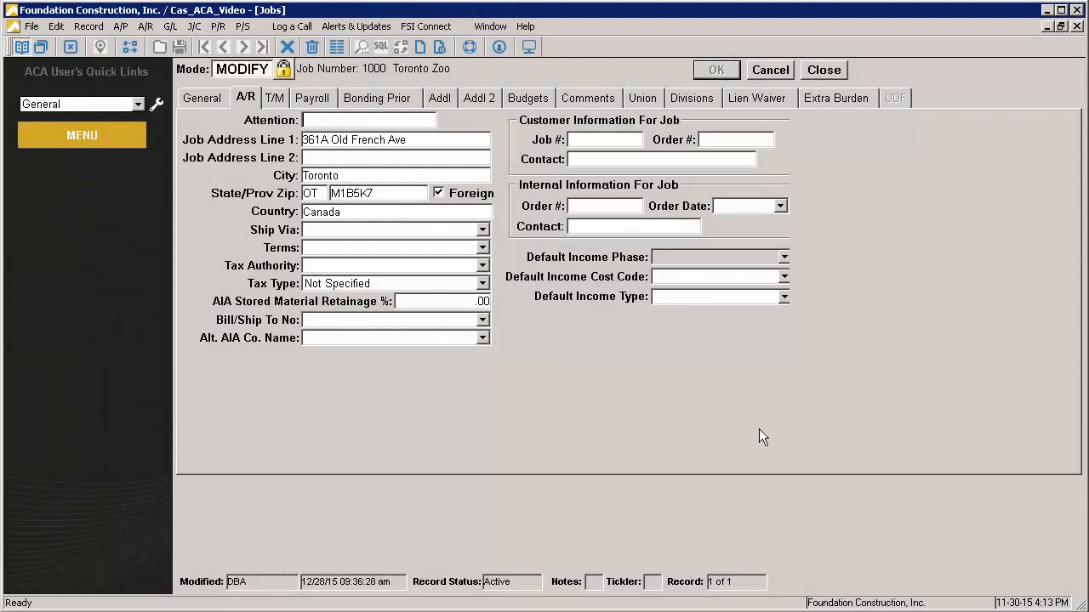
pyautogui.click(824, 69)
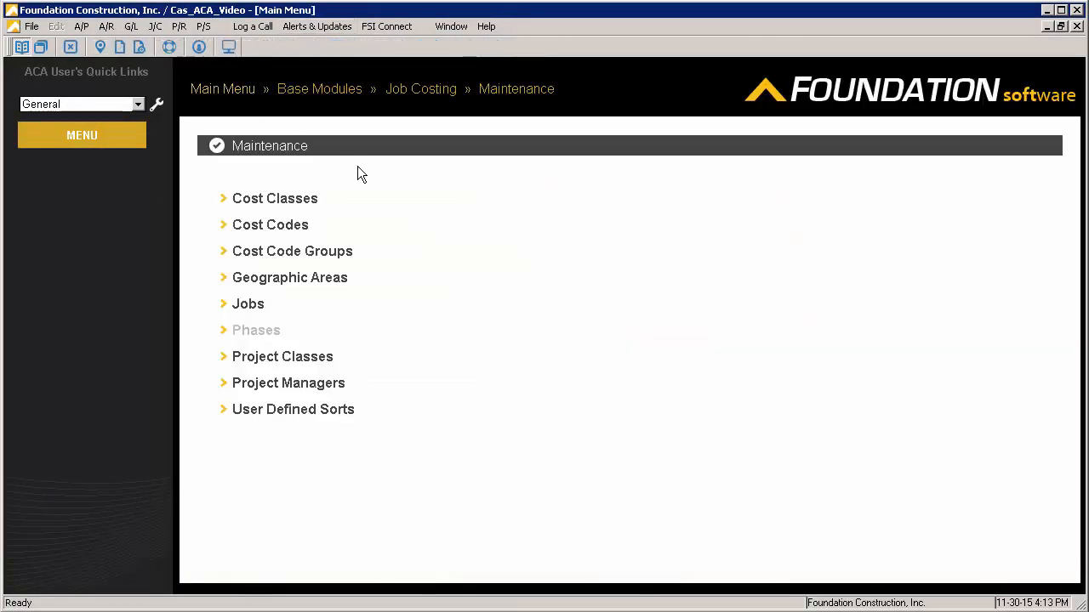
# Open ACA Hours Adjustments from payroll maintenance and start a new adjustment transaction for the year 2015
pyautogui.click(232, 90)
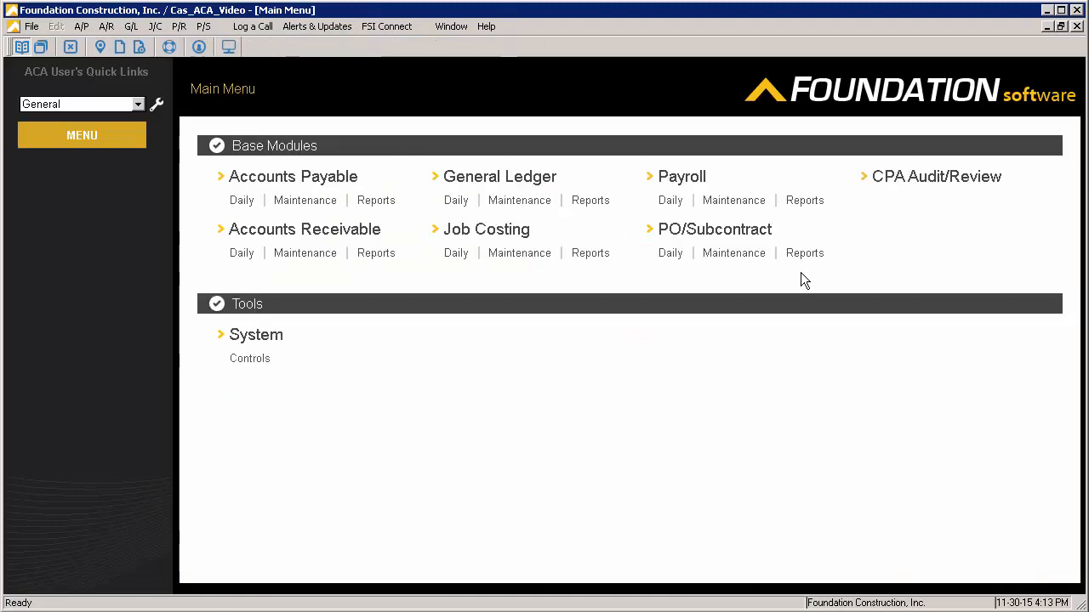
pyautogui.click(733, 201)
pyautogui.click(349, 225)
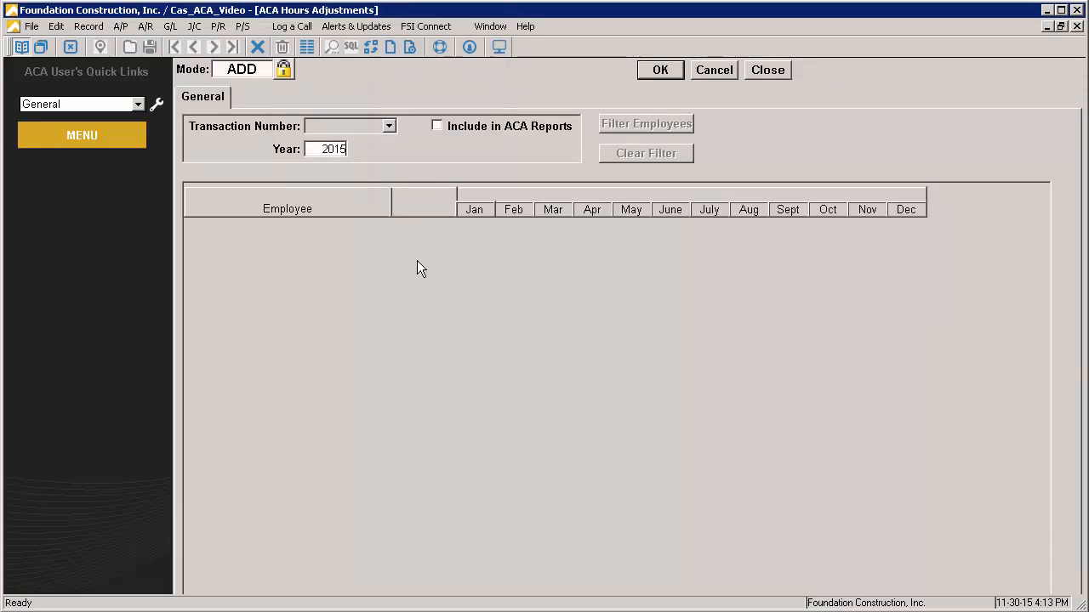
pyautogui.press('Tab')
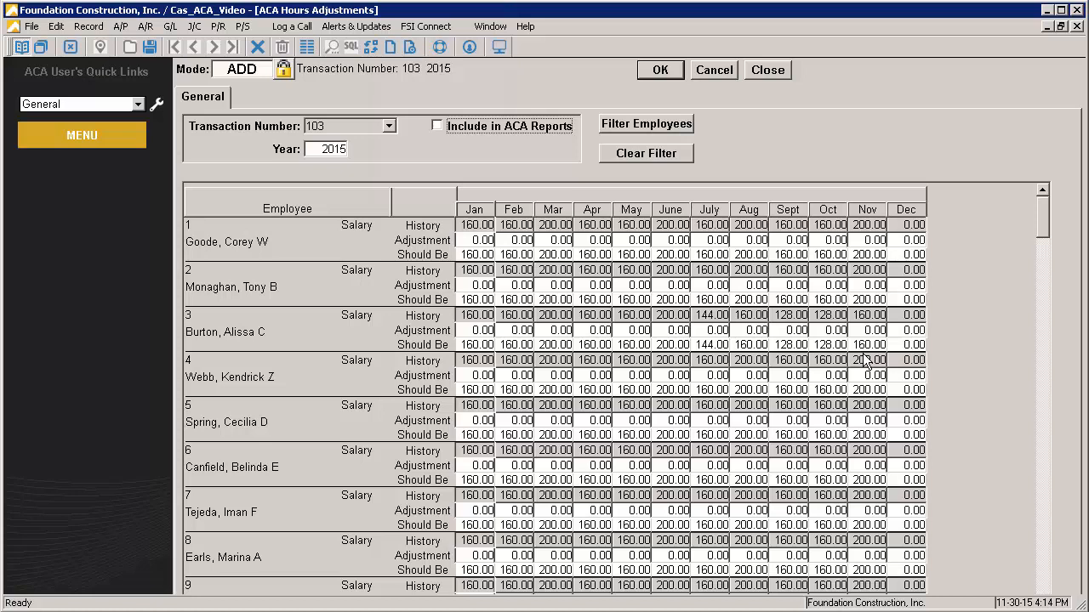
# Set the first listed employee's January adjustment to 100 hours and the March Should Be value to 350 hours
pyautogui.click(479, 241)
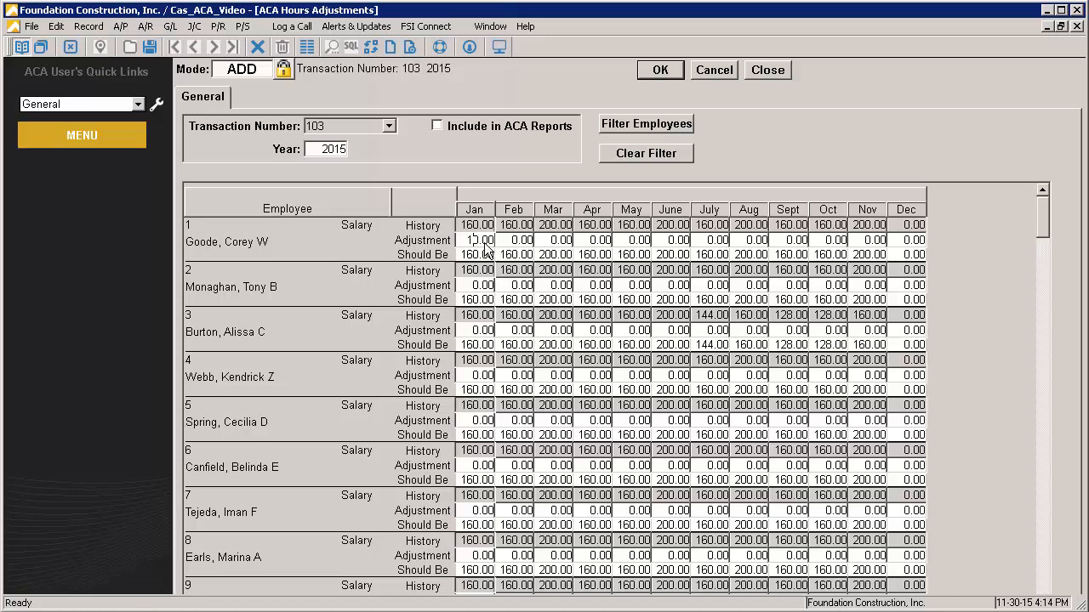
pyautogui.write('00')
pyautogui.click(552, 254)
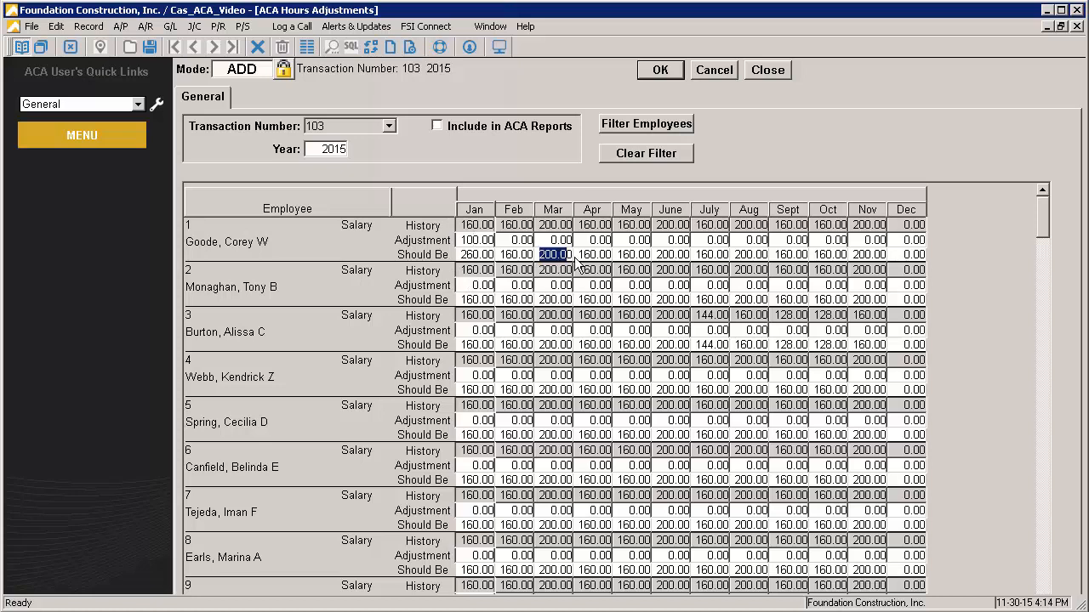
pyautogui.write('350')
pyautogui.press('Tab')
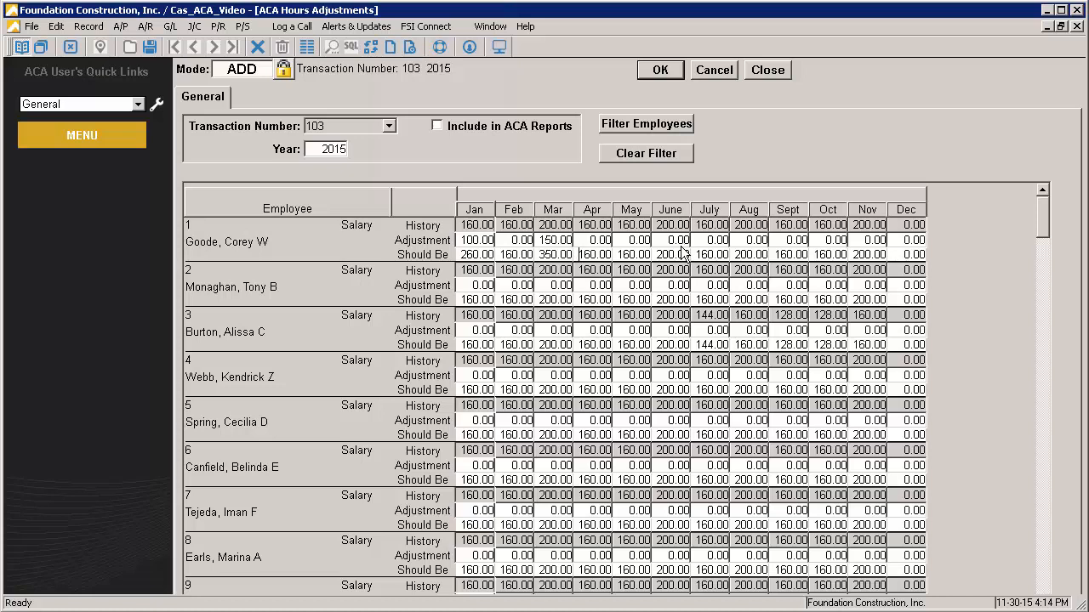
# Include the hours adjustment in ACA reports, save the transaction and close the adjustments screen
pyautogui.click(437, 127)
pyautogui.click(654, 72)
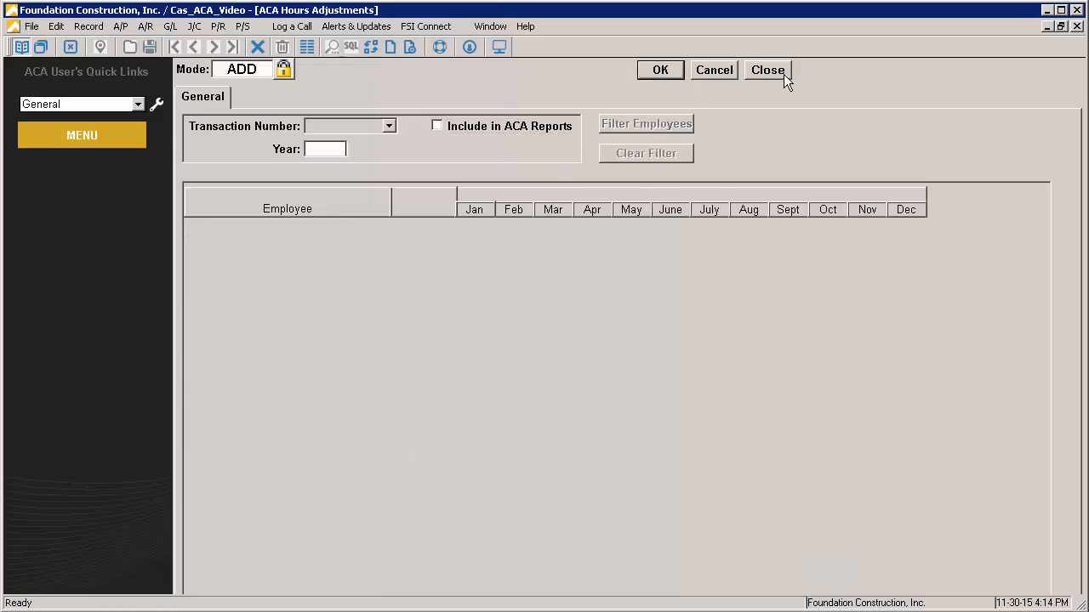
pyautogui.click(785, 67)
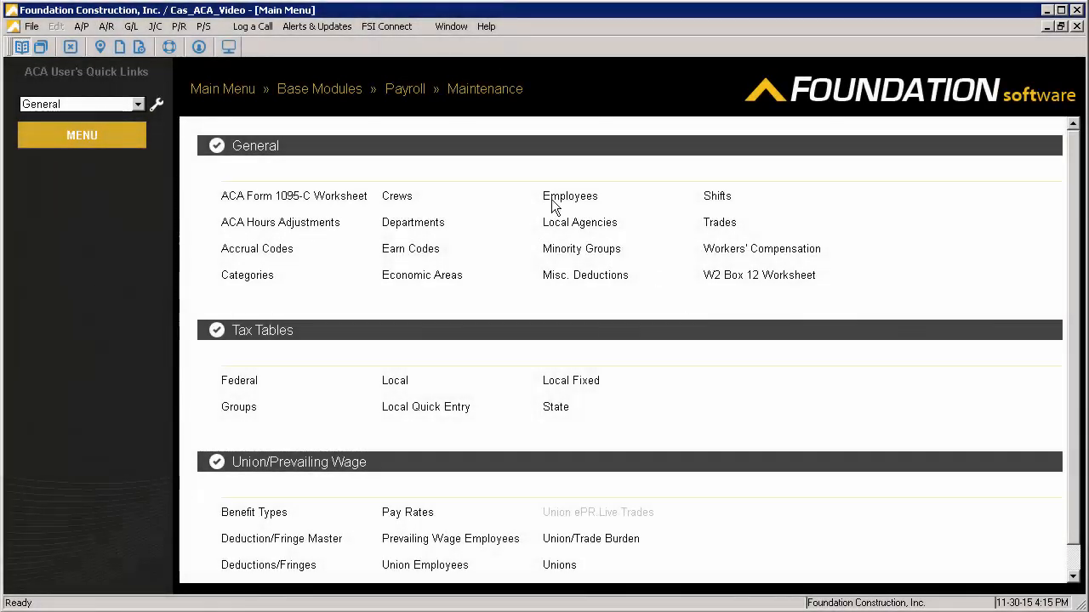
# Open the Employee Hours Tracking report from the Affordable Care Act section of the payroll reports
pyautogui.click(402, 90)
pyautogui.scroll(-15, 380, 384)
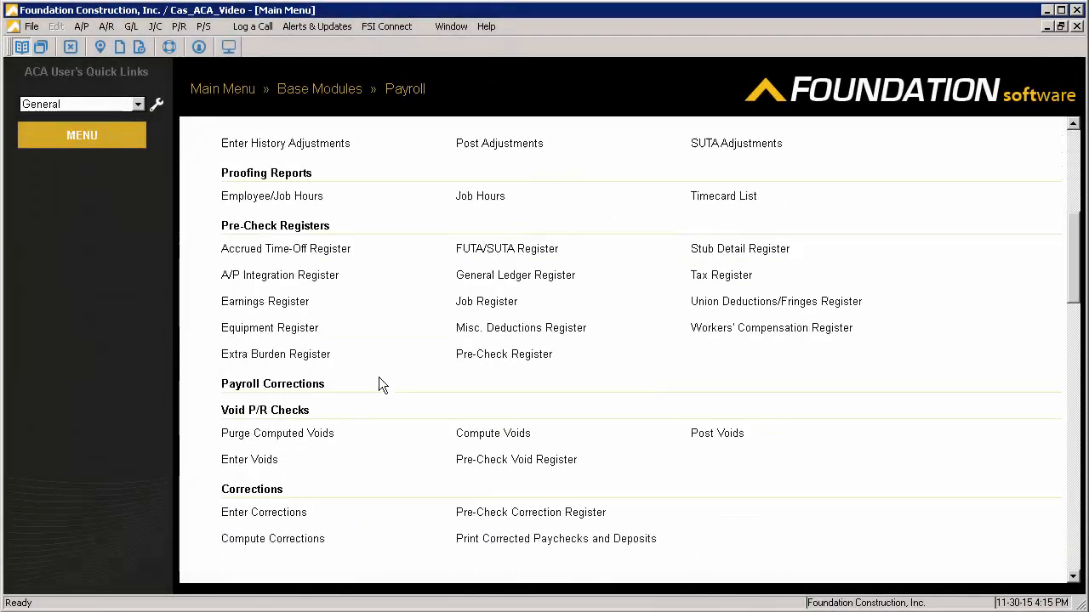
pyautogui.scroll(-4, 250, 455)
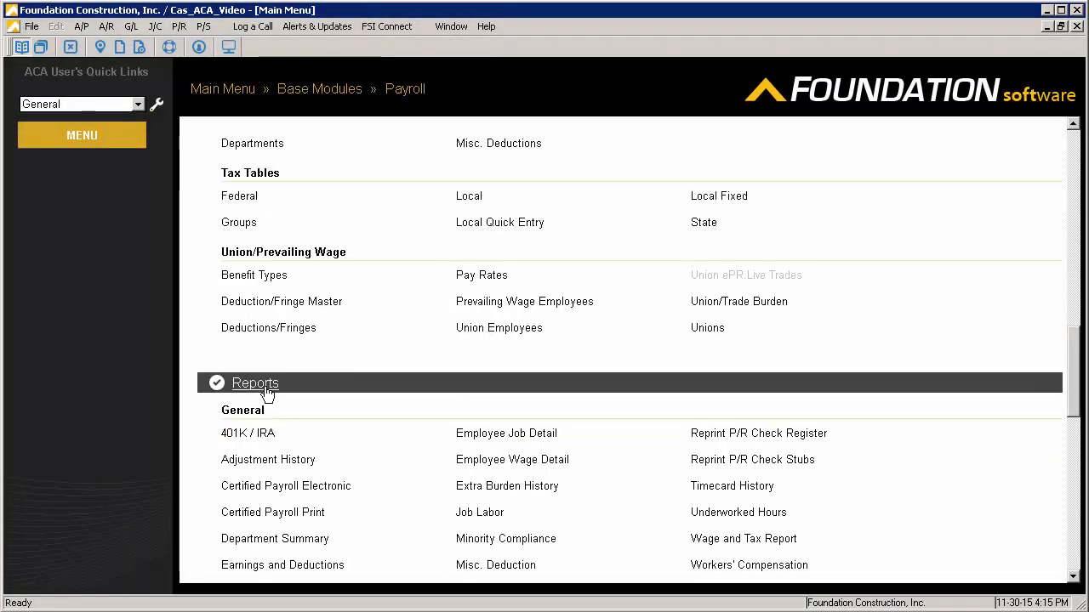
pyautogui.click(238, 394)
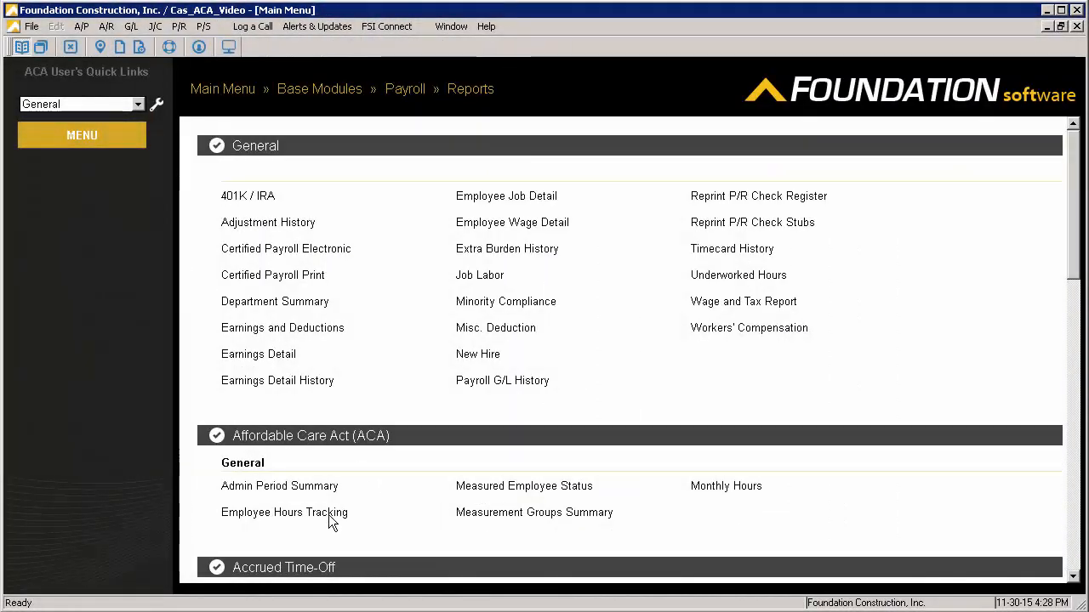
pyautogui.click(303, 510)
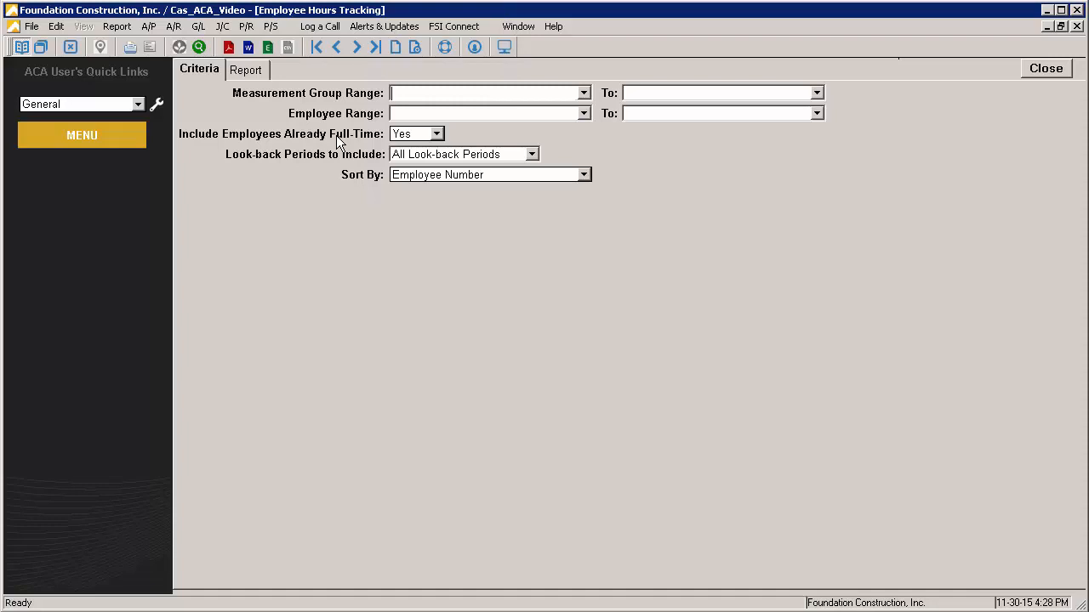
# Generate the Employee Hours Tracking report for All Look-back Periods, sorted by Employee Number
pyautogui.click(421, 155)
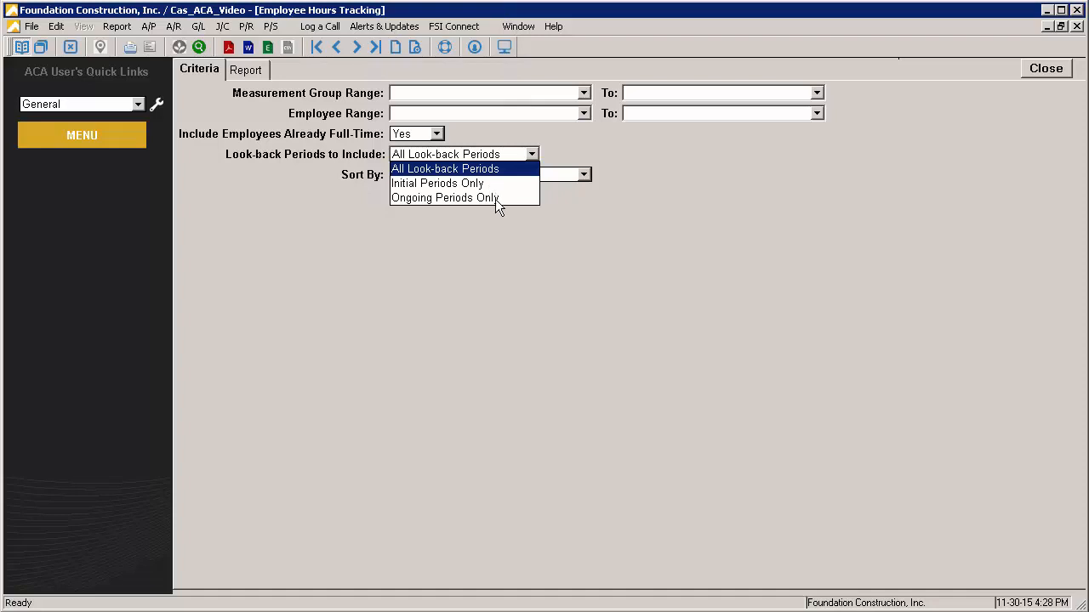
pyautogui.click(486, 169)
pyautogui.click(486, 175)
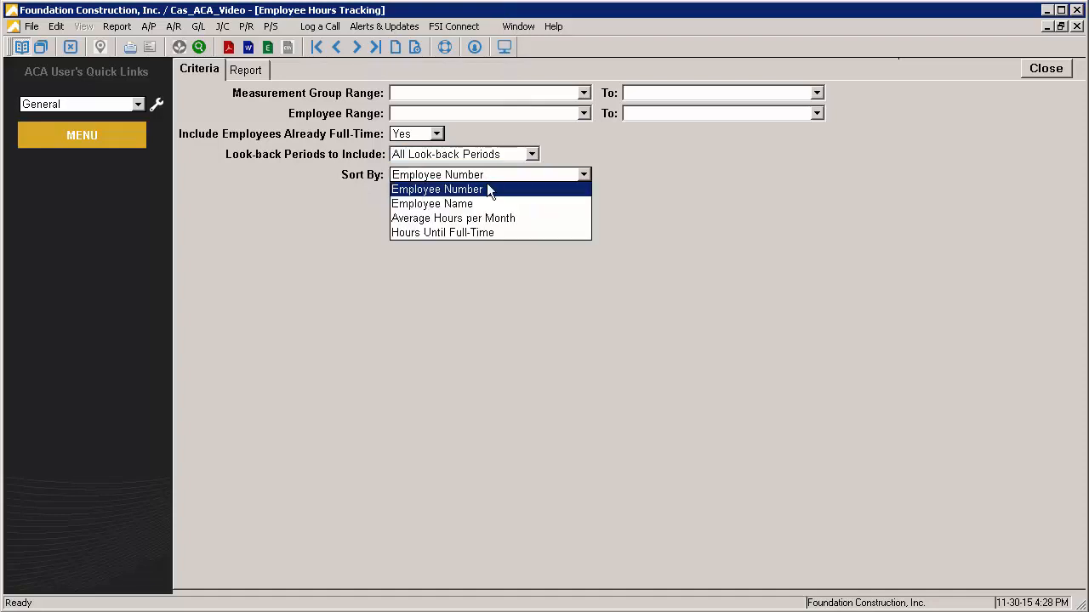
pyautogui.click(328, 229)
pyautogui.click(248, 70)
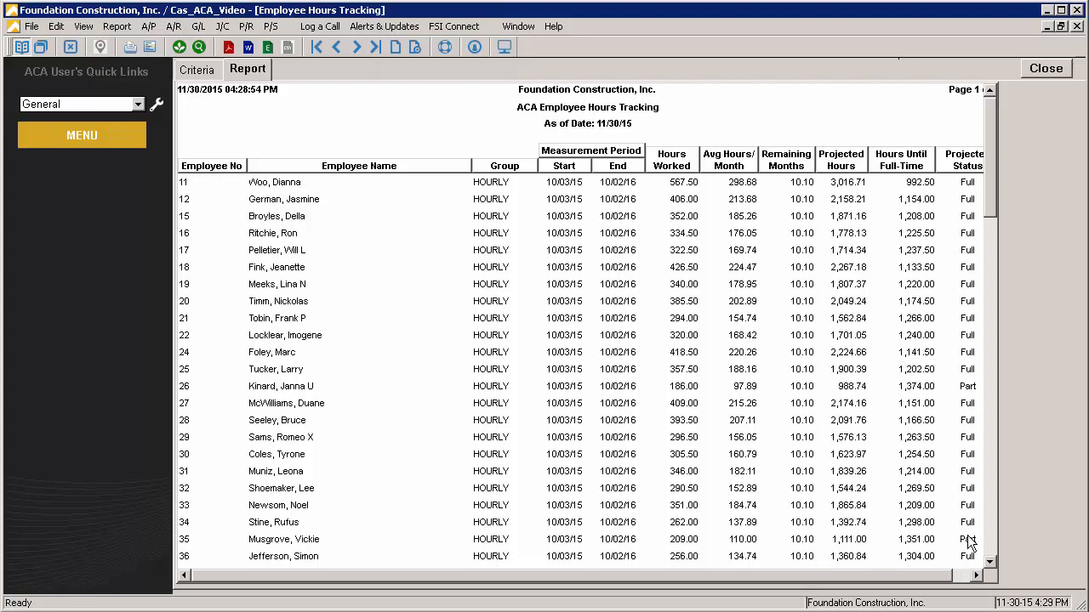
# Examine the report's last rows, comparing the HOURLY (Initial) and ongoing HOURLY lines of the employee listed twice
pyautogui.moveTo(987, 197); pyautogui.dragTo(994, 492)
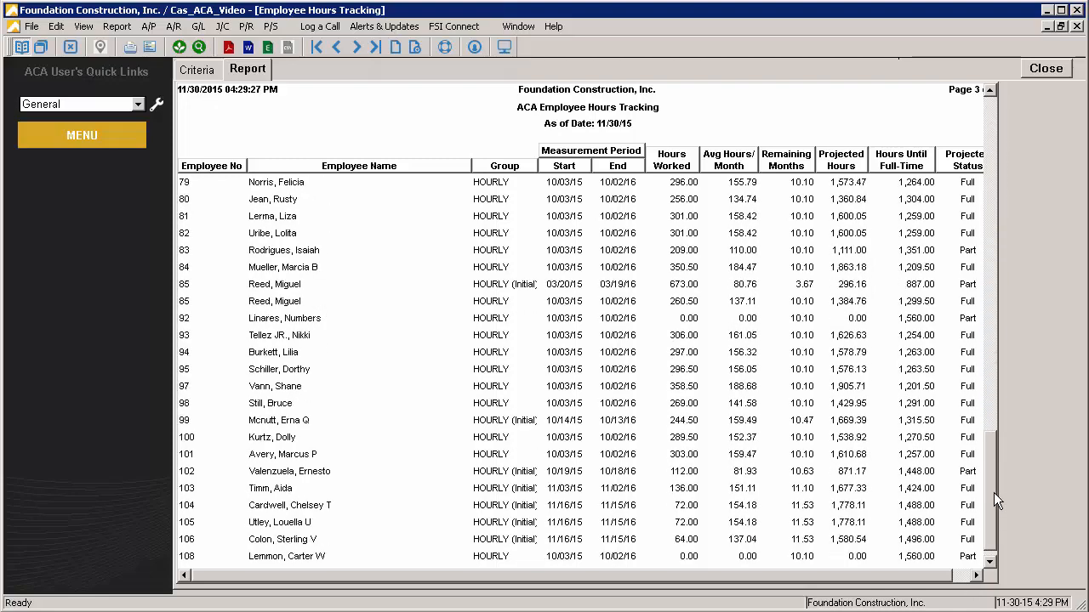
pyautogui.click(513, 284)
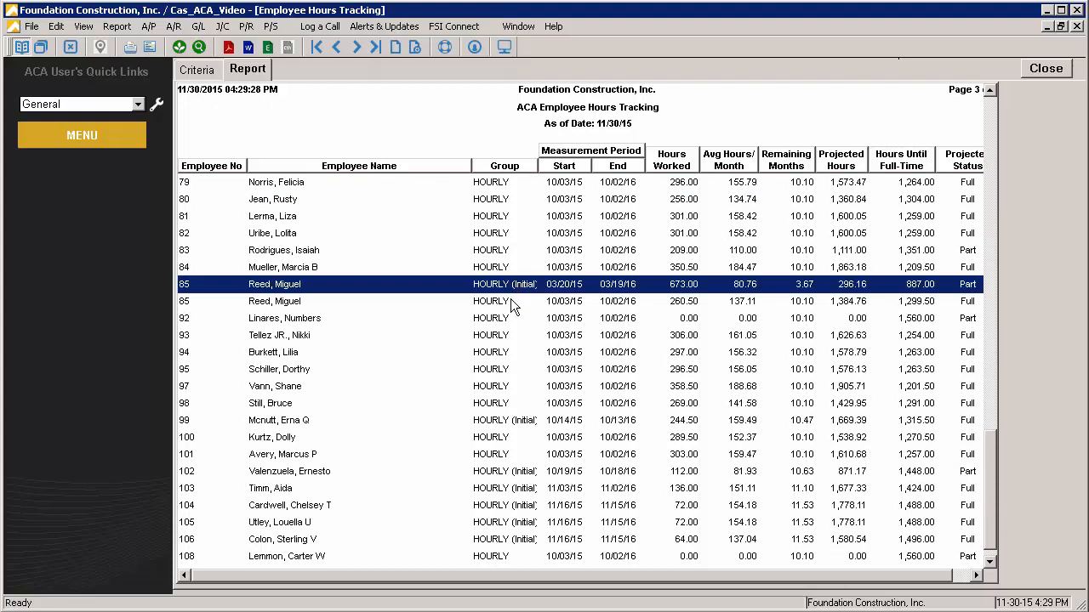
pyautogui.click(513, 302)
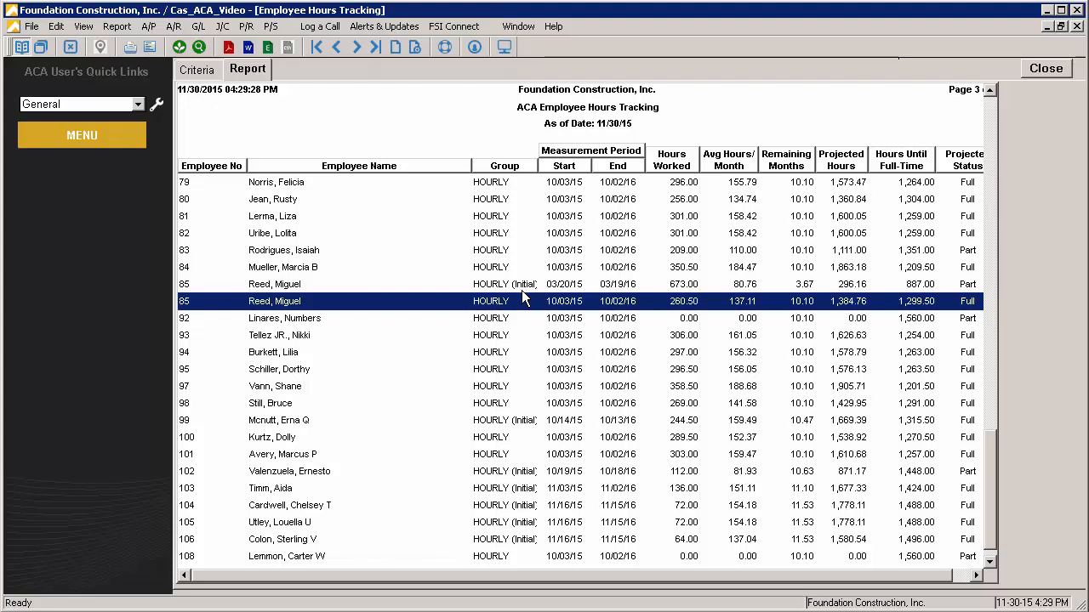
pyautogui.click(521, 283)
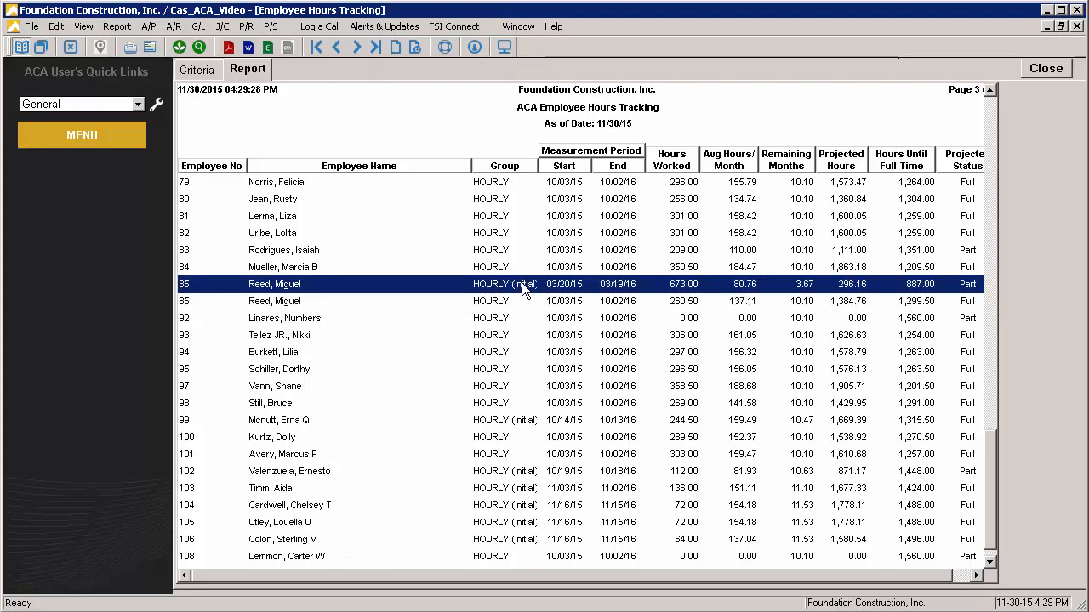
# Compare the initial and ongoing measurement period dates of the employee listed twice in the Employee Hours Tracking report
pyautogui.click(503, 301)
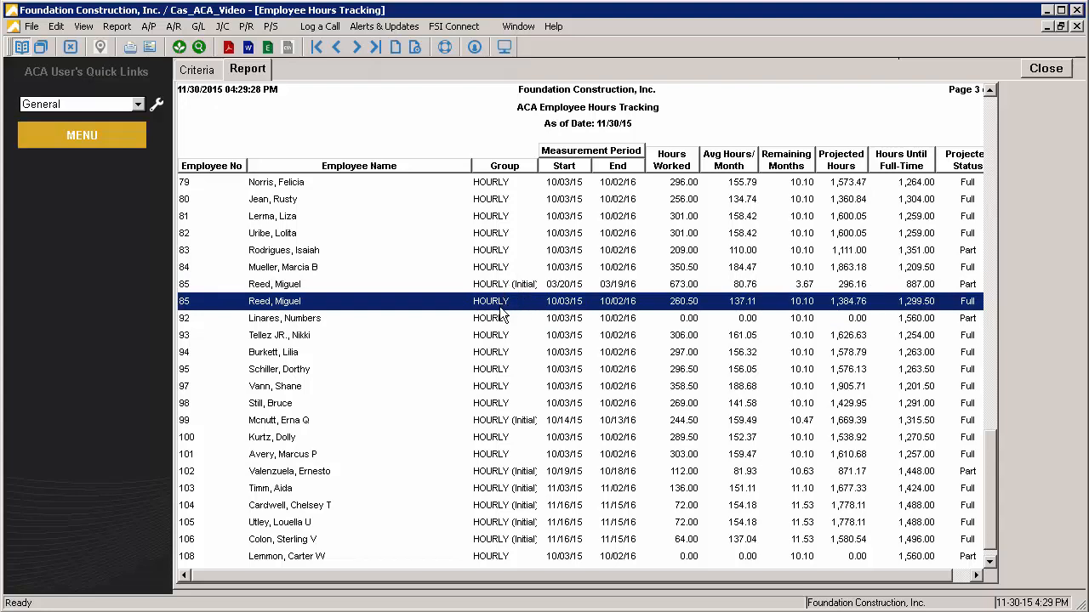
pyautogui.click(500, 291)
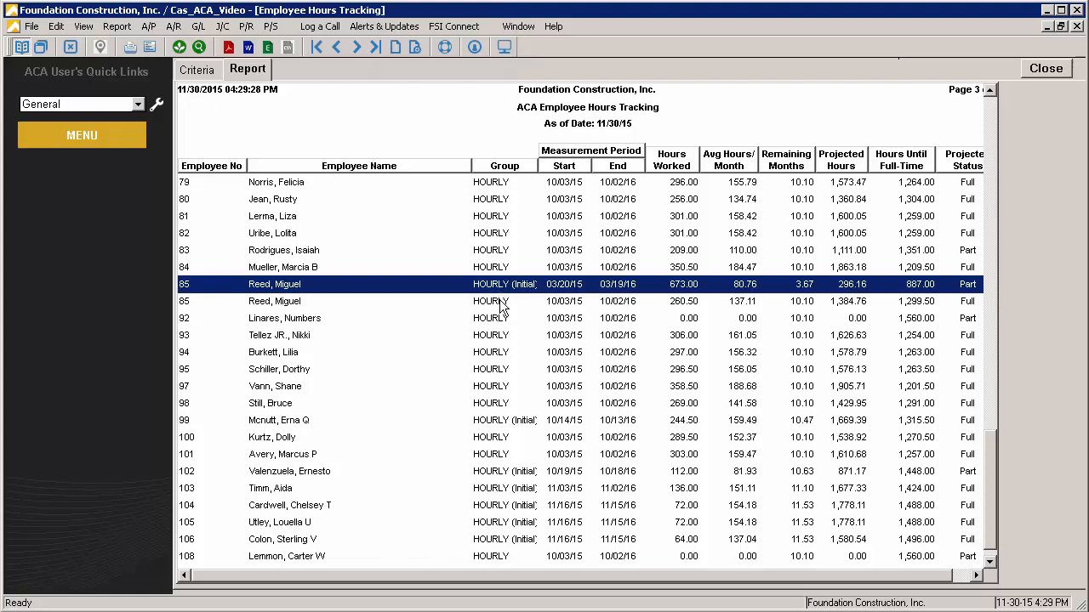
pyautogui.click(501, 308)
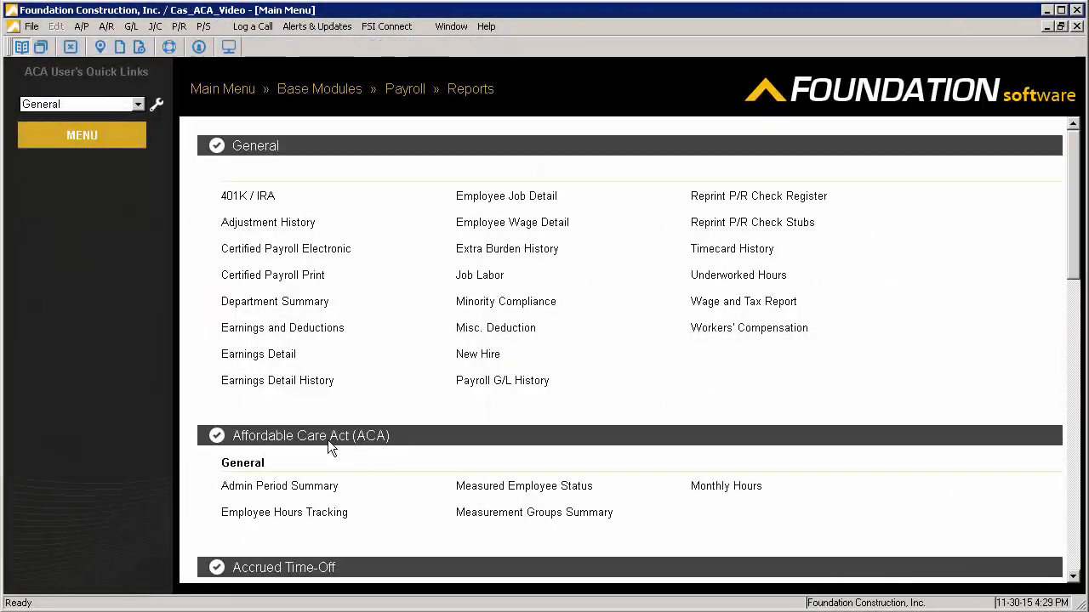
# Generate the Admin Period Summary report for All Look-back Periods, including part-time employees, and review its current status and admin period columns before closing it
pyautogui.click(323, 492)
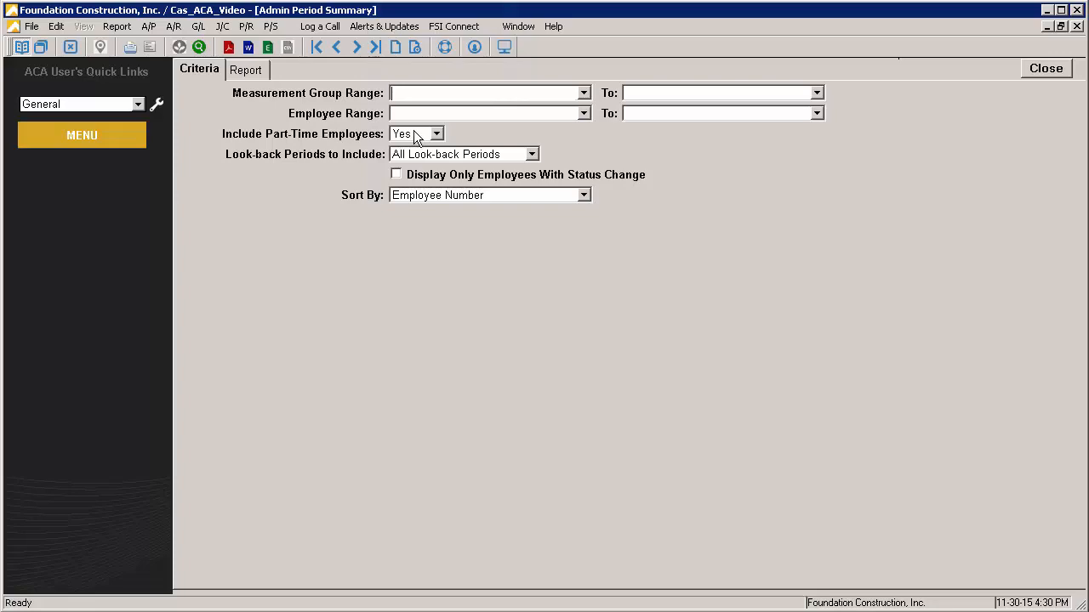
pyautogui.click(241, 74)
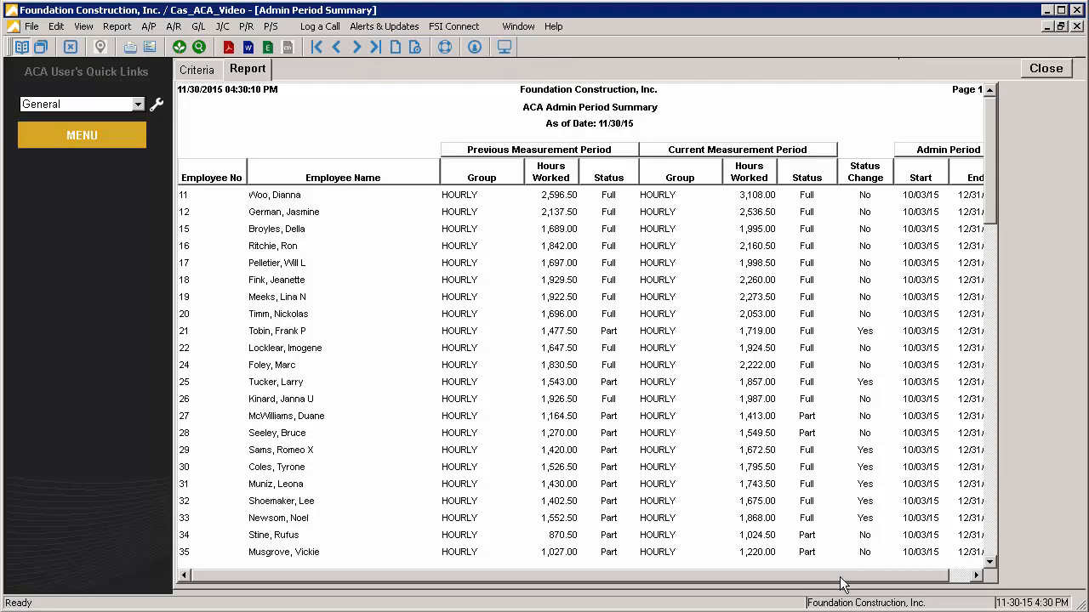
pyautogui.moveTo(846, 576); pyautogui.dragTo(879, 578)
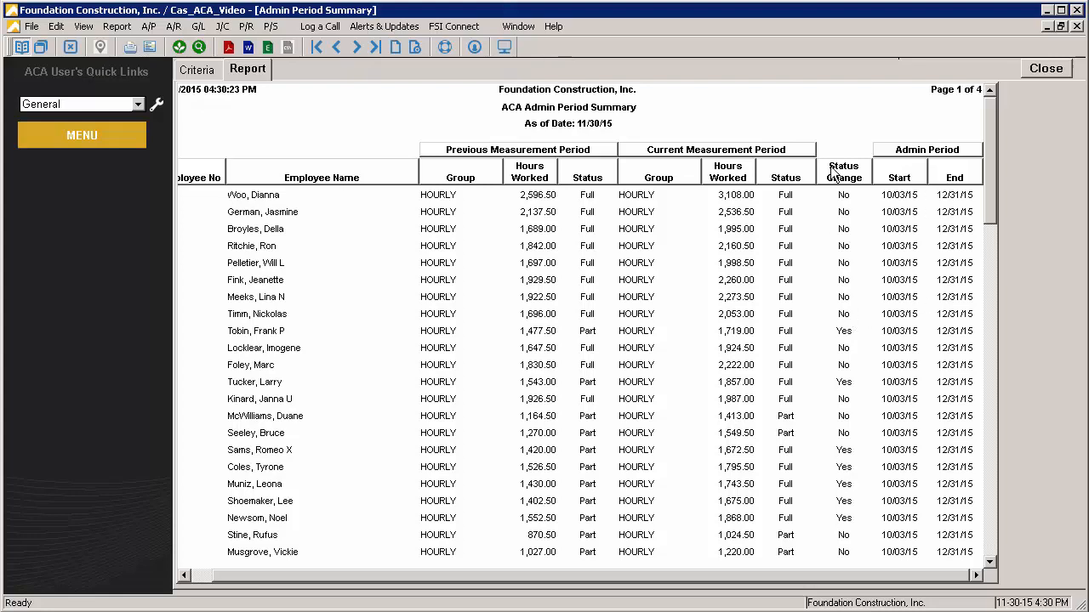
pyautogui.click(788, 200)
pyautogui.click(791, 264)
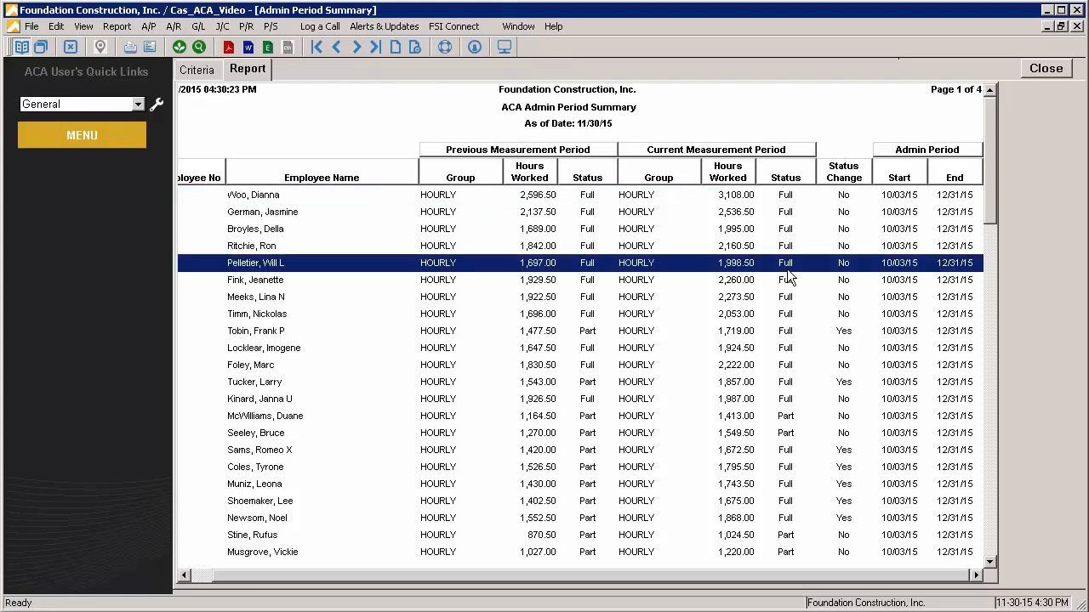
pyautogui.click(961, 266)
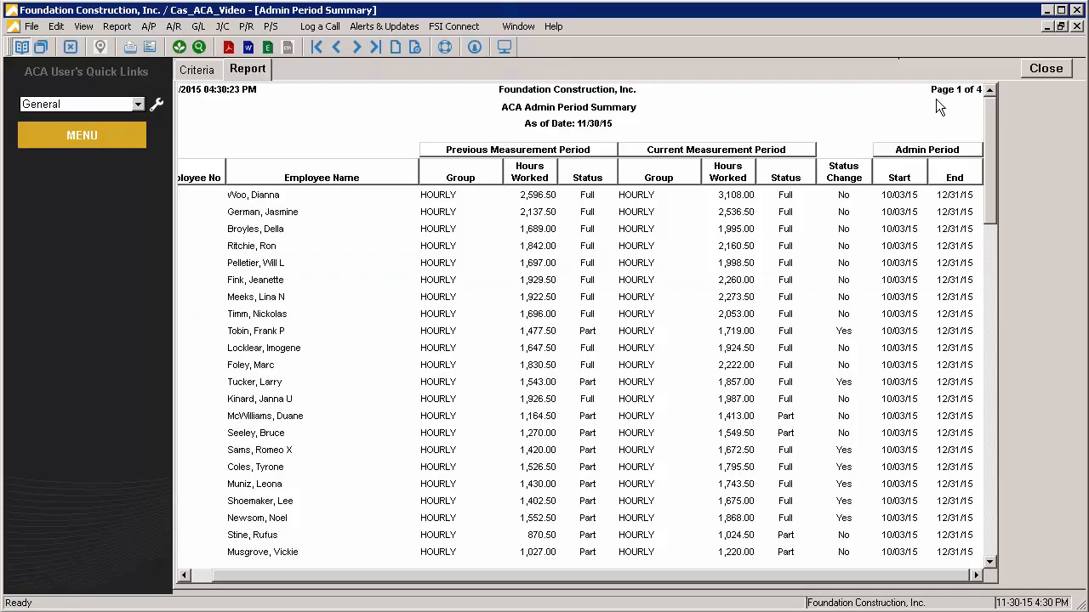
pyautogui.click(1049, 71)
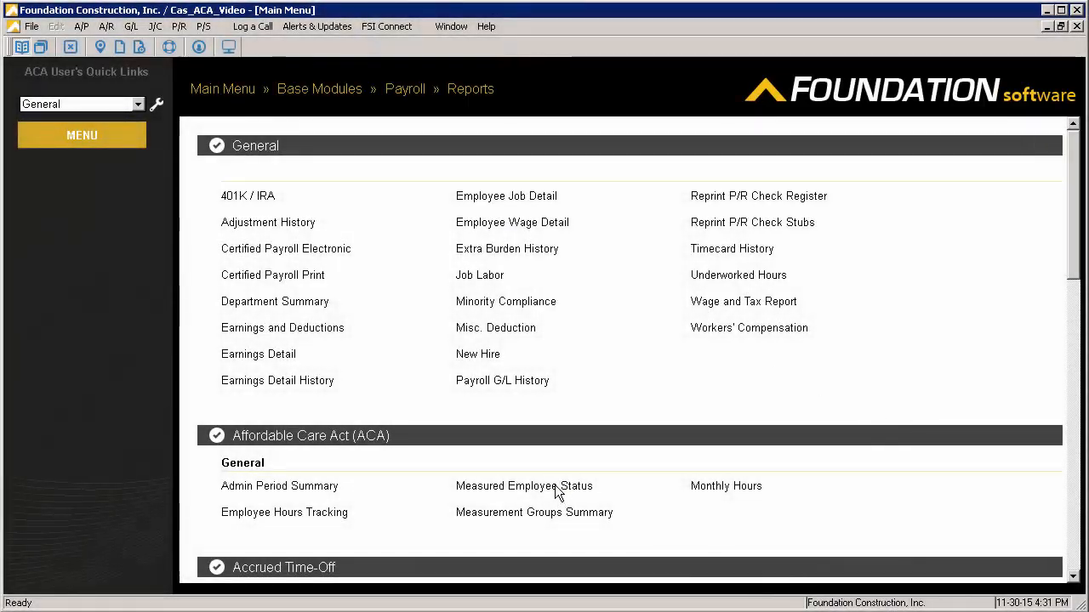
# Generate the Measured Employee Status report for All Look-back Periods, sorted by Employee Number, and compare the first employee's two stability periods
pyautogui.click(561, 487)
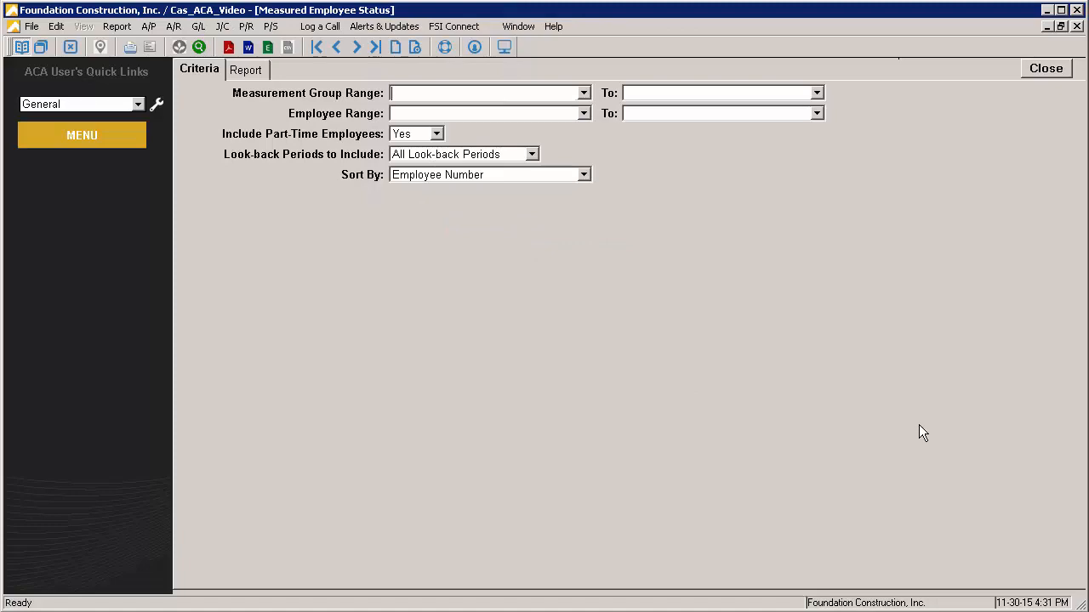
pyautogui.click(244, 70)
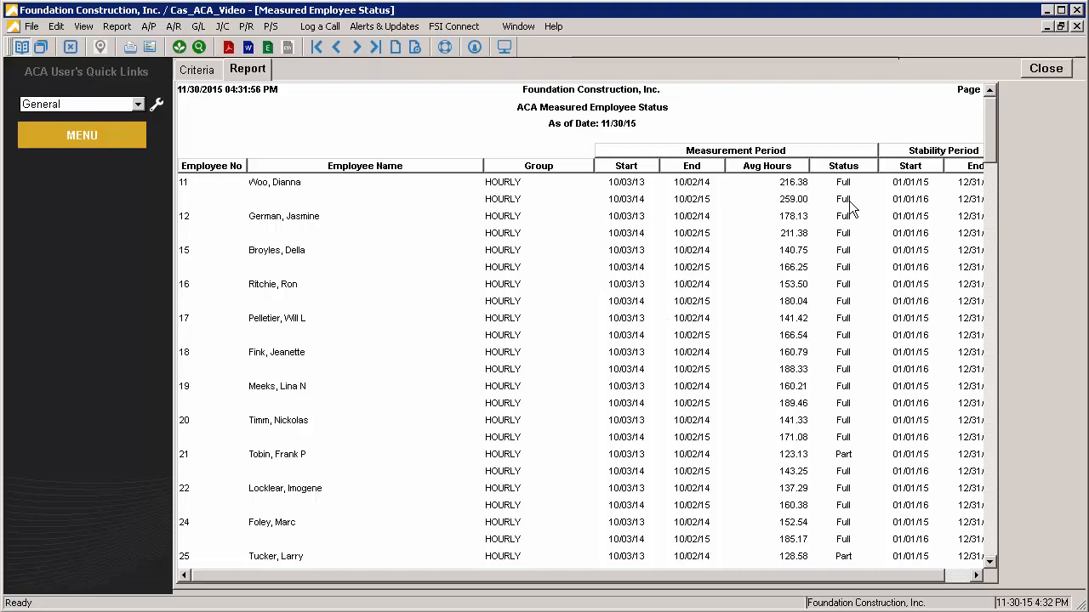
pyautogui.moveTo(877, 576); pyautogui.dragTo(904, 576)
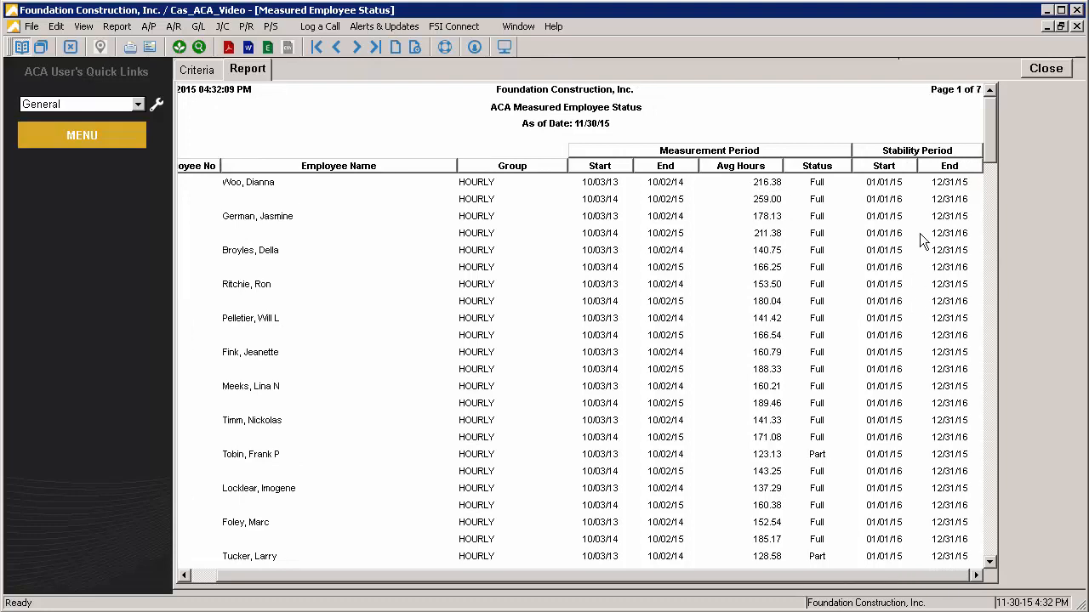
pyautogui.click(957, 181)
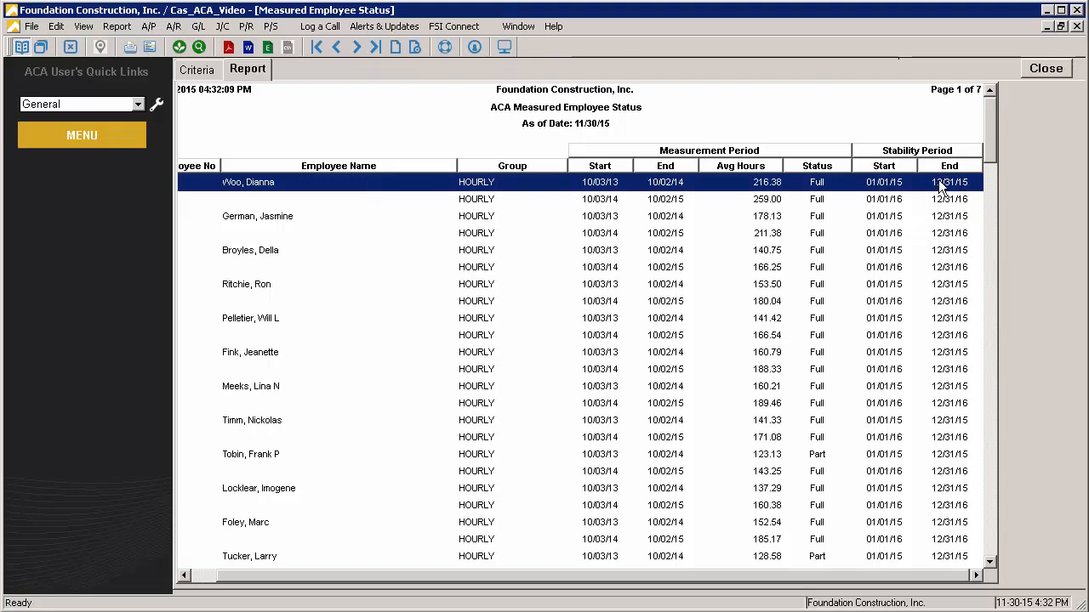
pyautogui.click(933, 201)
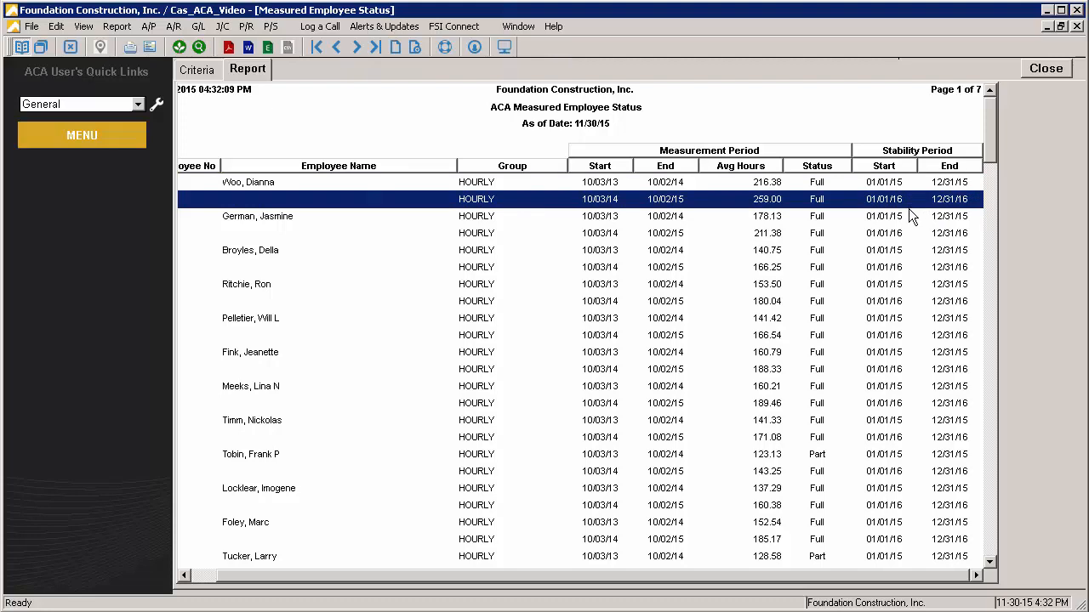
pyautogui.click(906, 181)
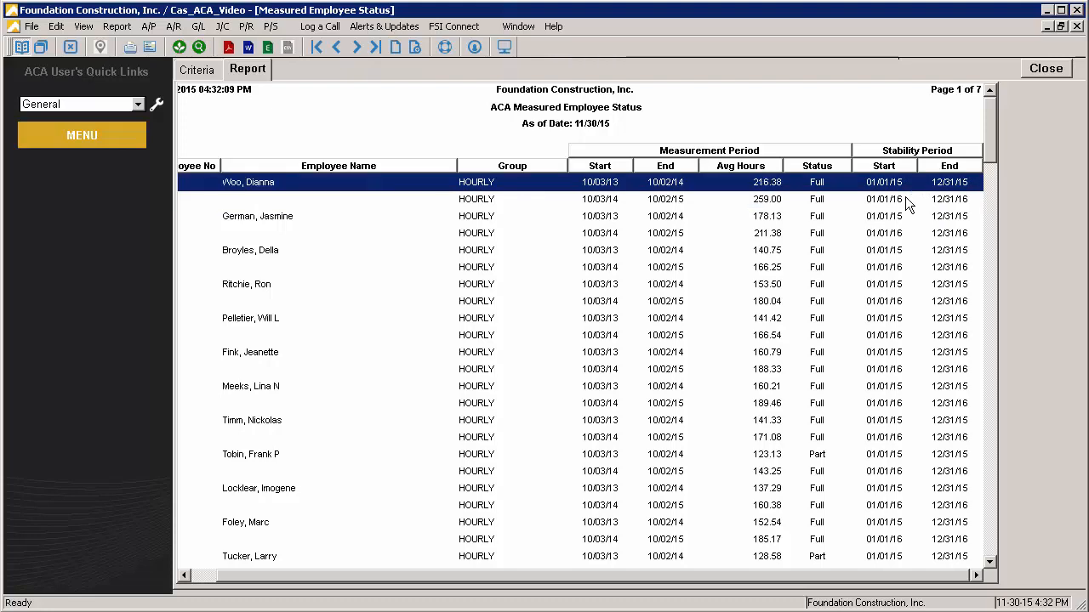
pyautogui.click(905, 196)
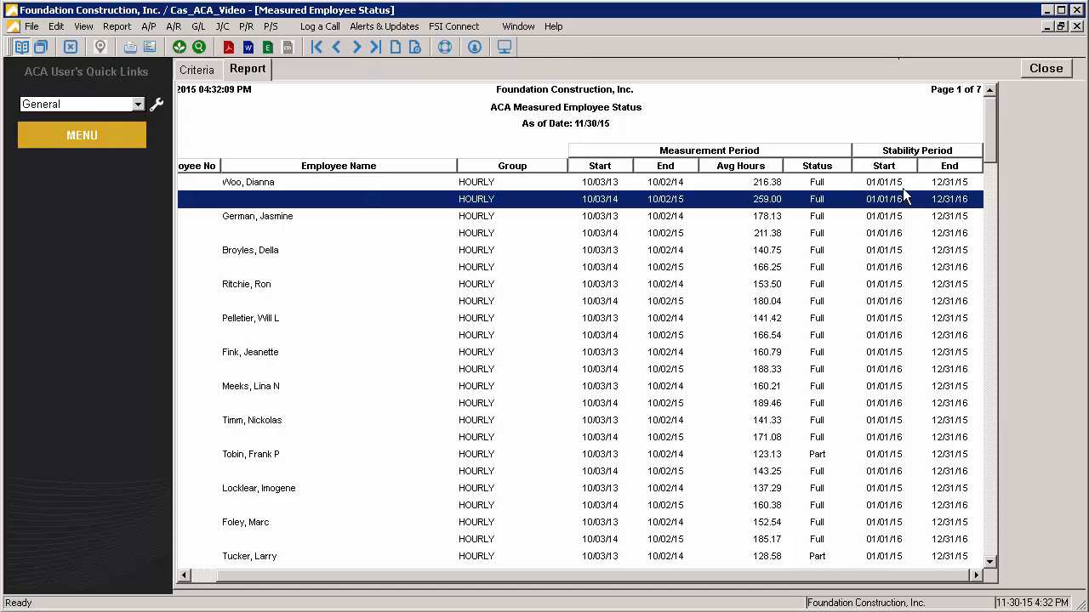
pyautogui.click(904, 183)
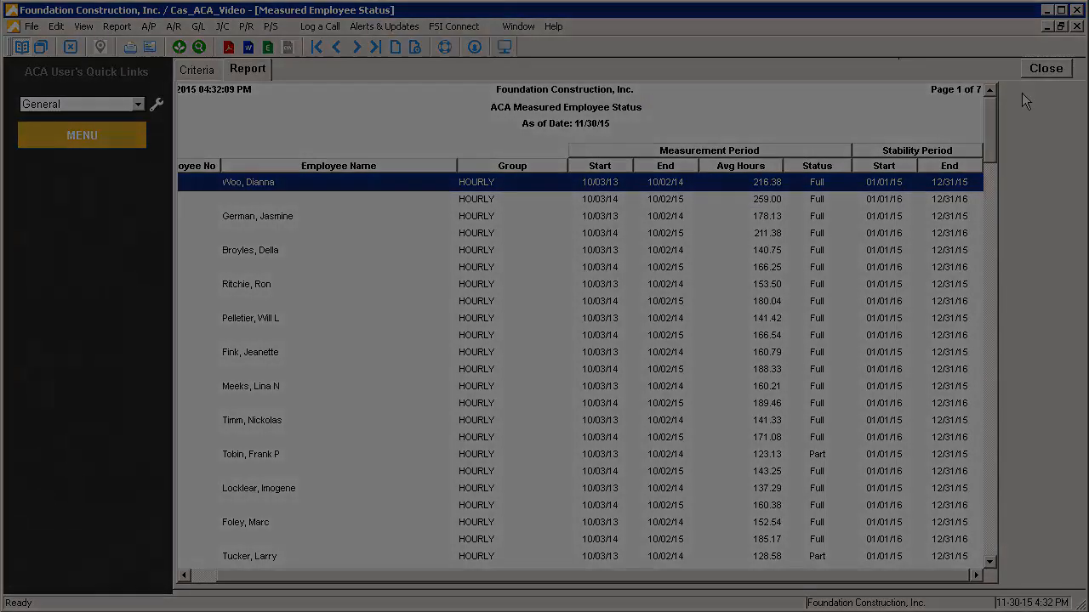